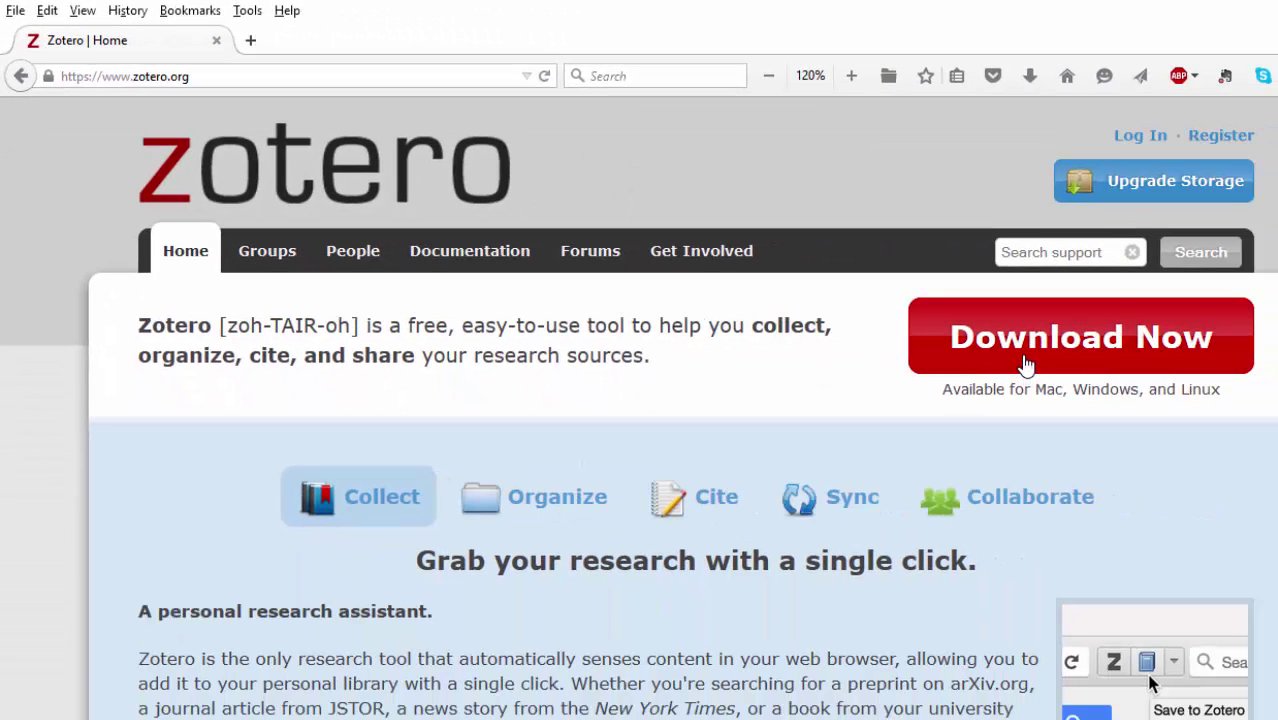
Step: Install the Zotero 4.0 for Firefox add-on from the Zotero download page and postpone the browser restart
{"action": "left_click", "coordinate": [1025, 366]}
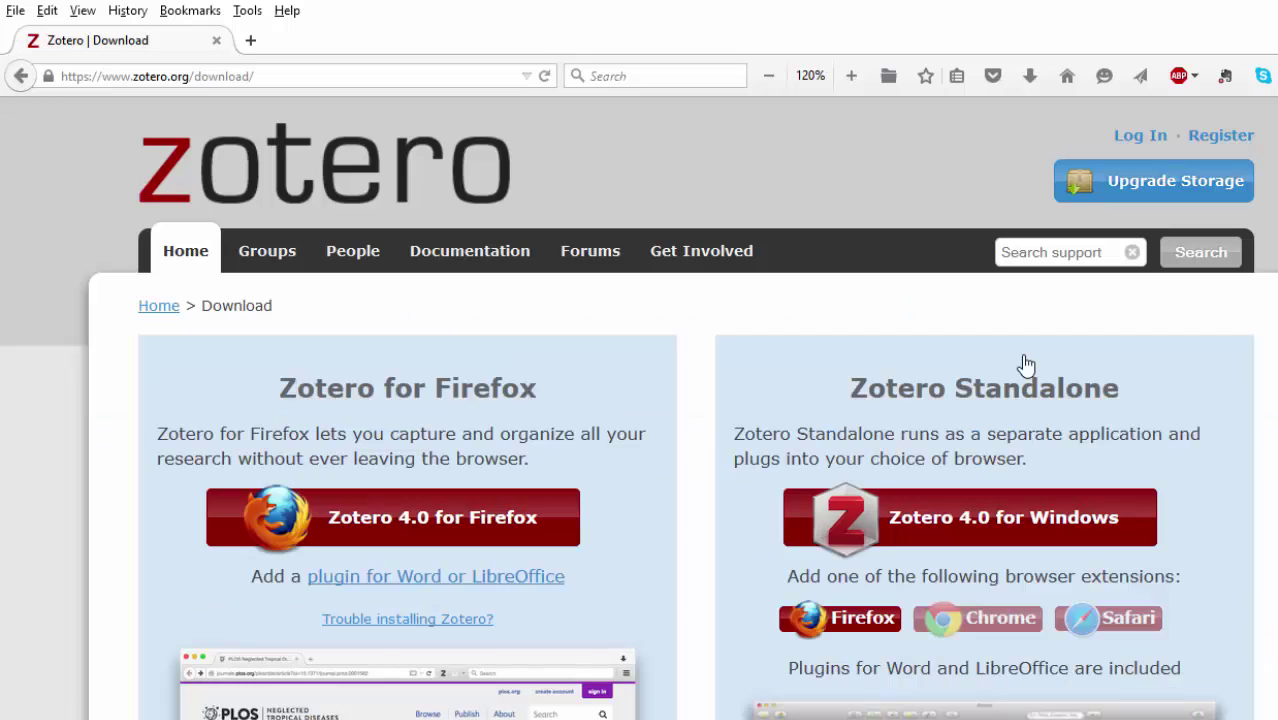
{"action": "scroll", "coordinate": [638, 408], "scroll_direction": "down", "scroll_amount": 5}
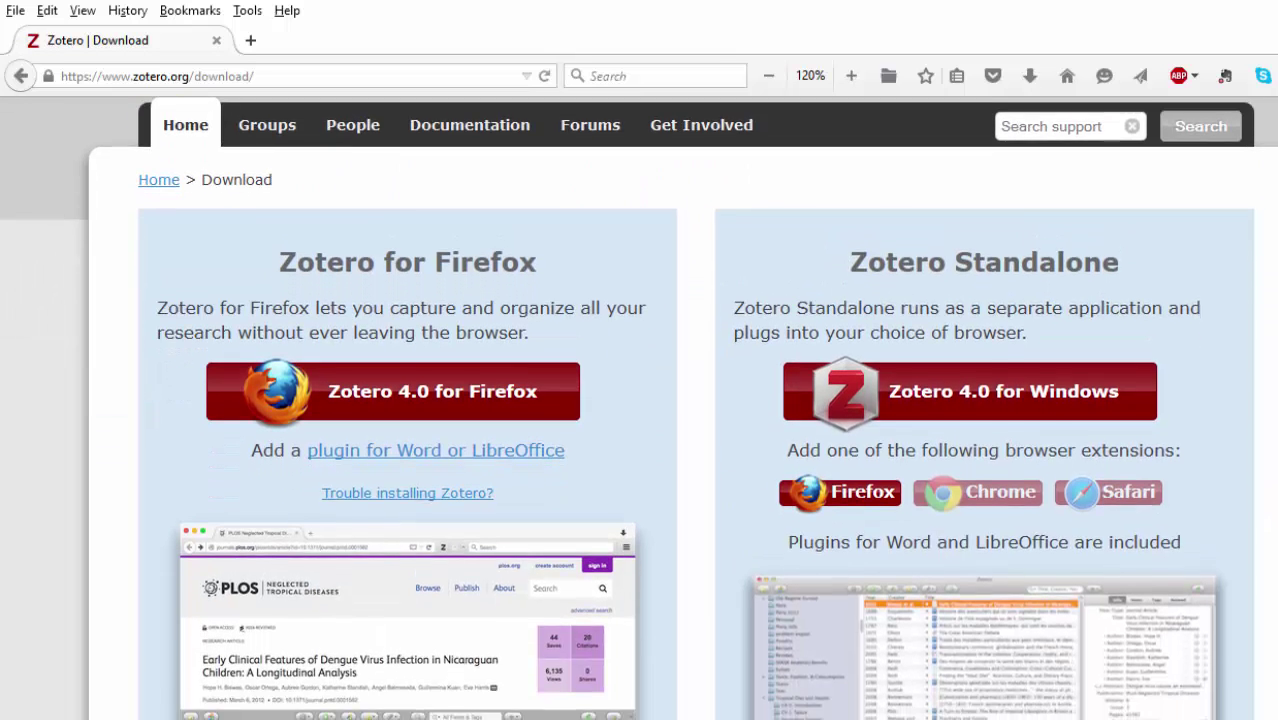
{"action": "scroll", "coordinate": [638, 408], "scroll_direction": "up", "scroll_amount": 1}
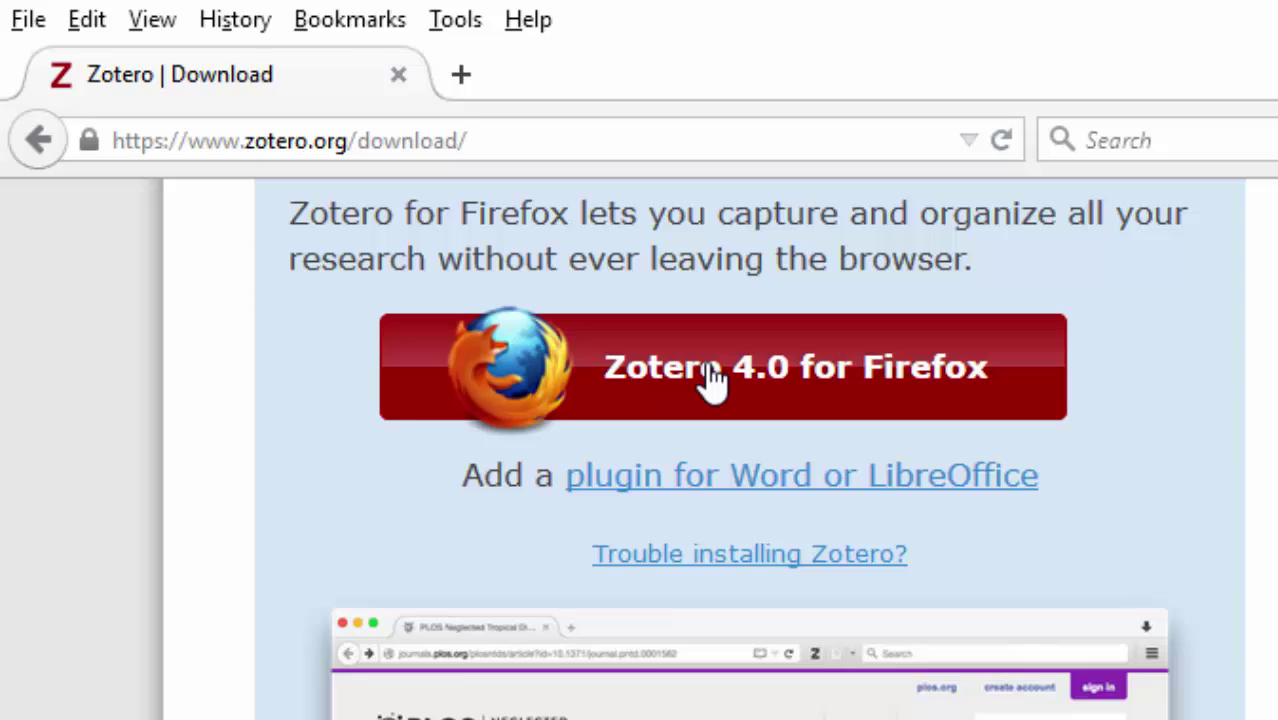
{"action": "left_click", "coordinate": [713, 380]}
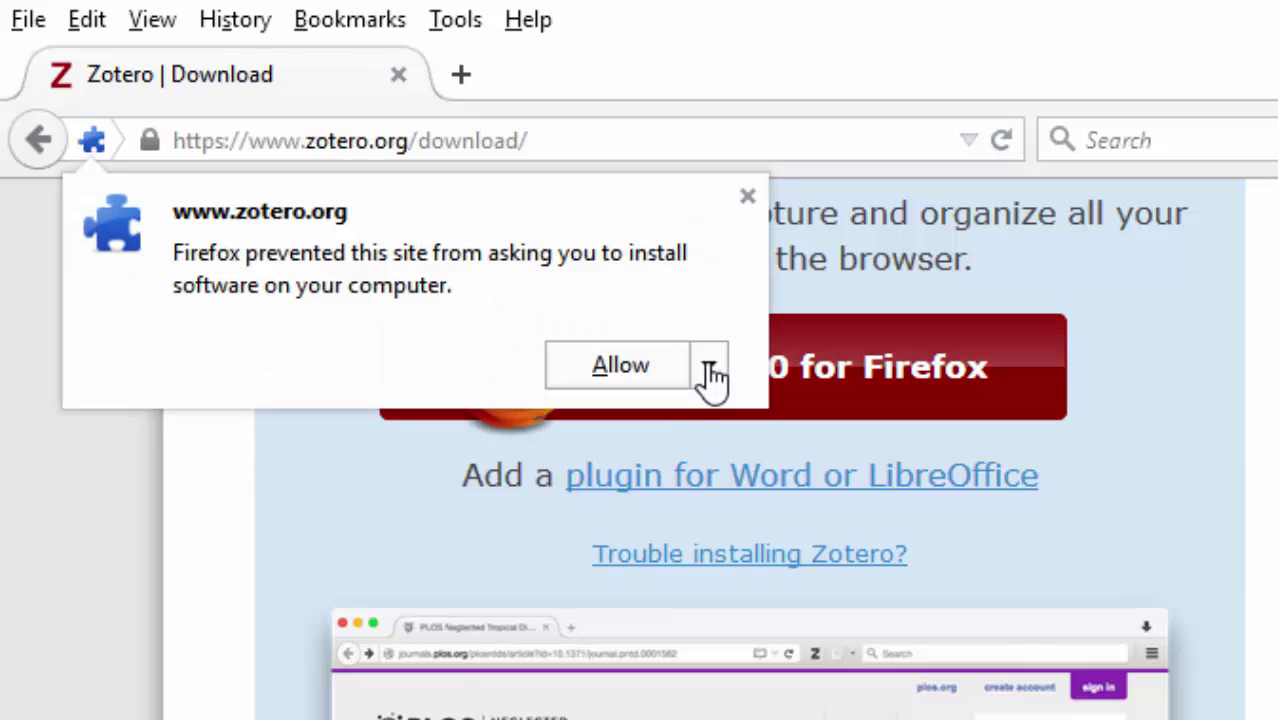
{"action": "left_click", "coordinate": [603, 369]}
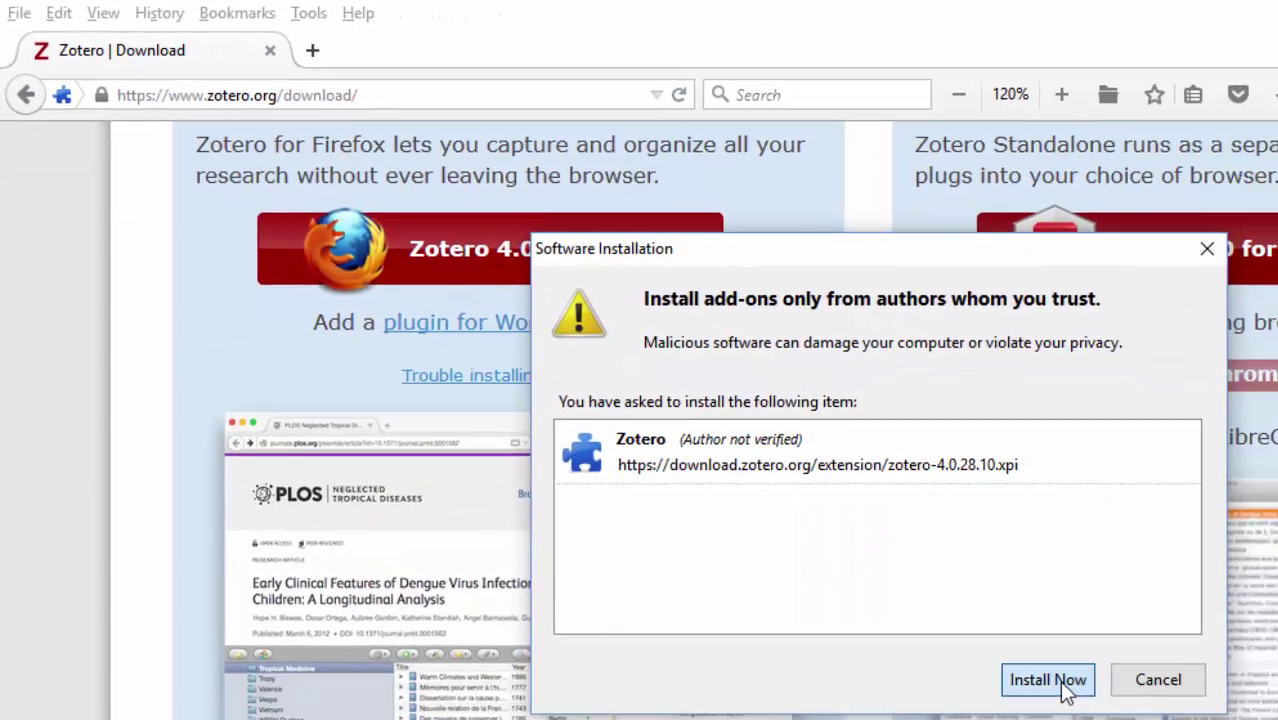
{"action": "left_click", "coordinate": [1047, 680]}
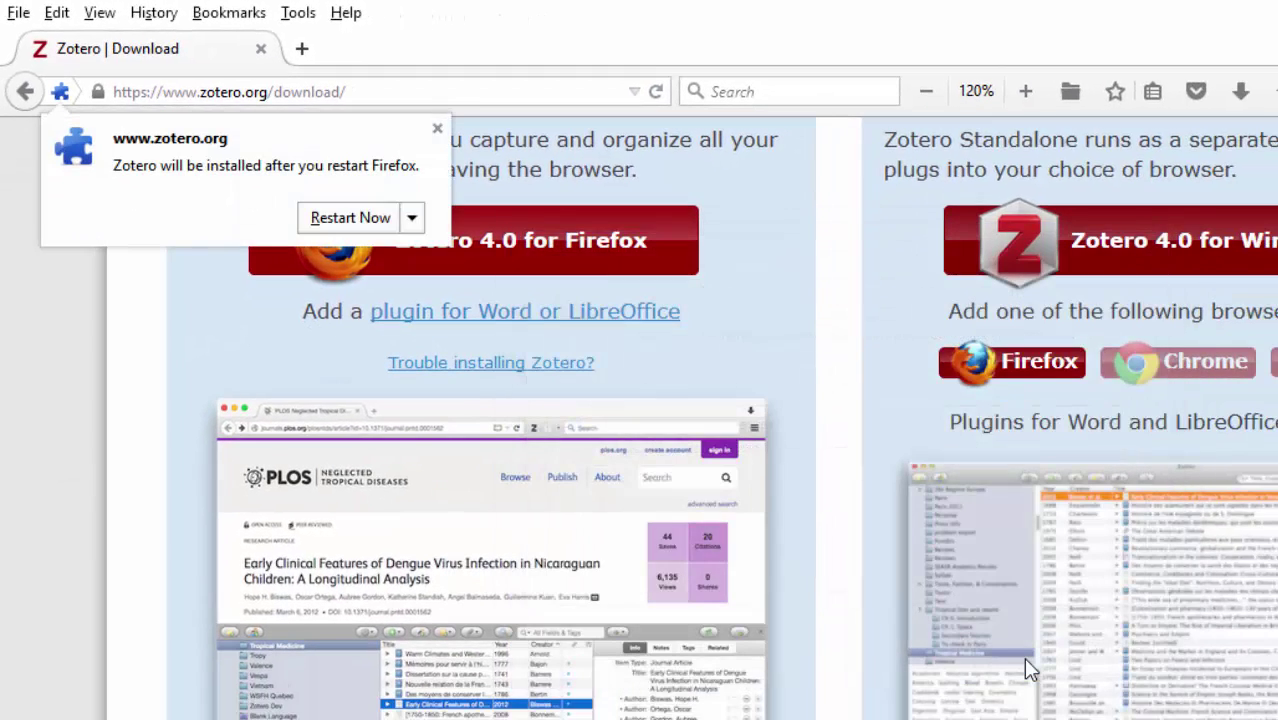
{"action": "left_click", "coordinate": [411, 220]}
{"action": "left_click", "coordinate": [412, 255]}
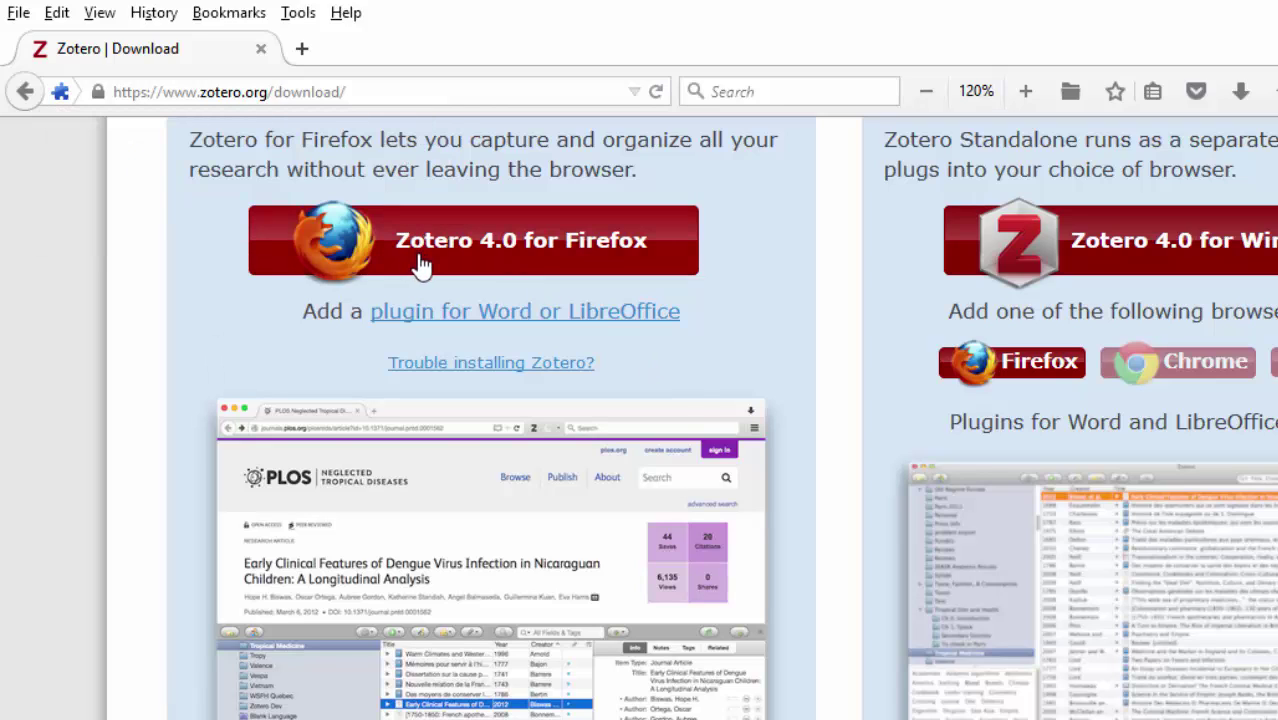
Step: Install the Word for Windows Plugin 3.5.4 from Zotero's word processor plugin page and restart Firefox
{"action": "left_click", "coordinate": [441, 326]}
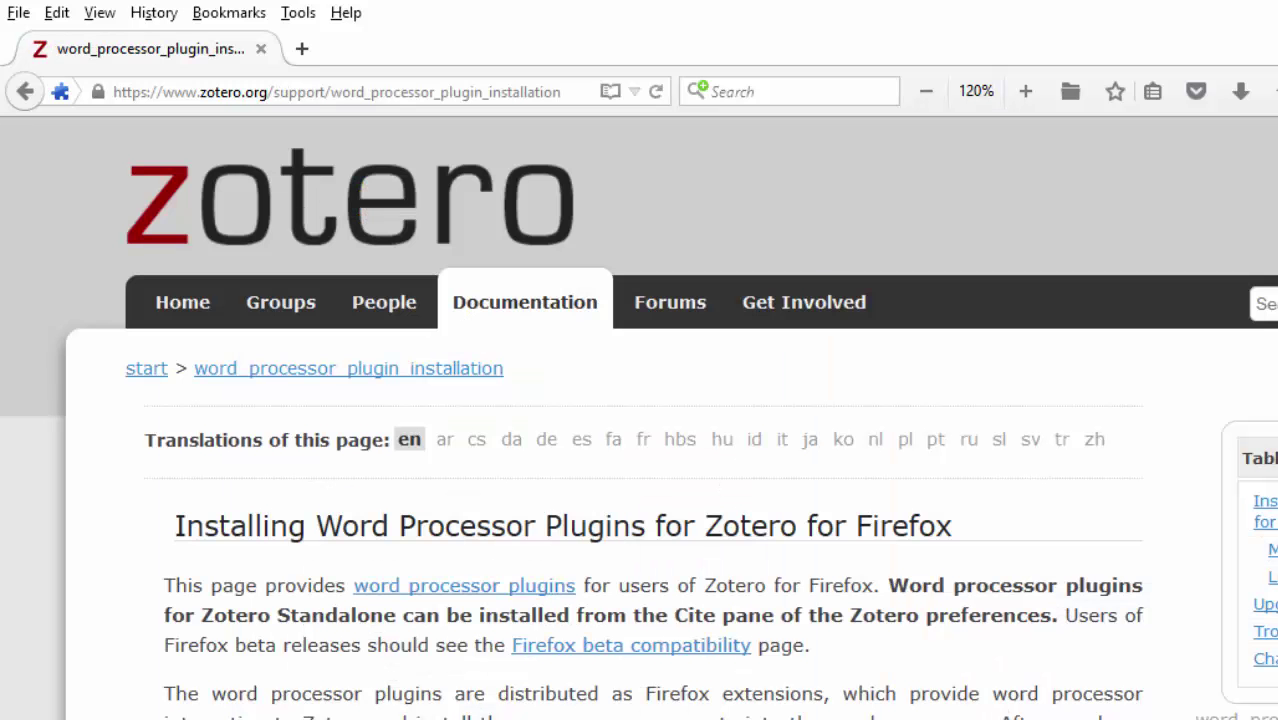
{"action": "scroll", "coordinate": [441, 326], "scroll_direction": "down", "scroll_amount": 4}
{"action": "scroll", "coordinate": [719, 421], "scroll_direction": "down", "scroll_amount": 5}
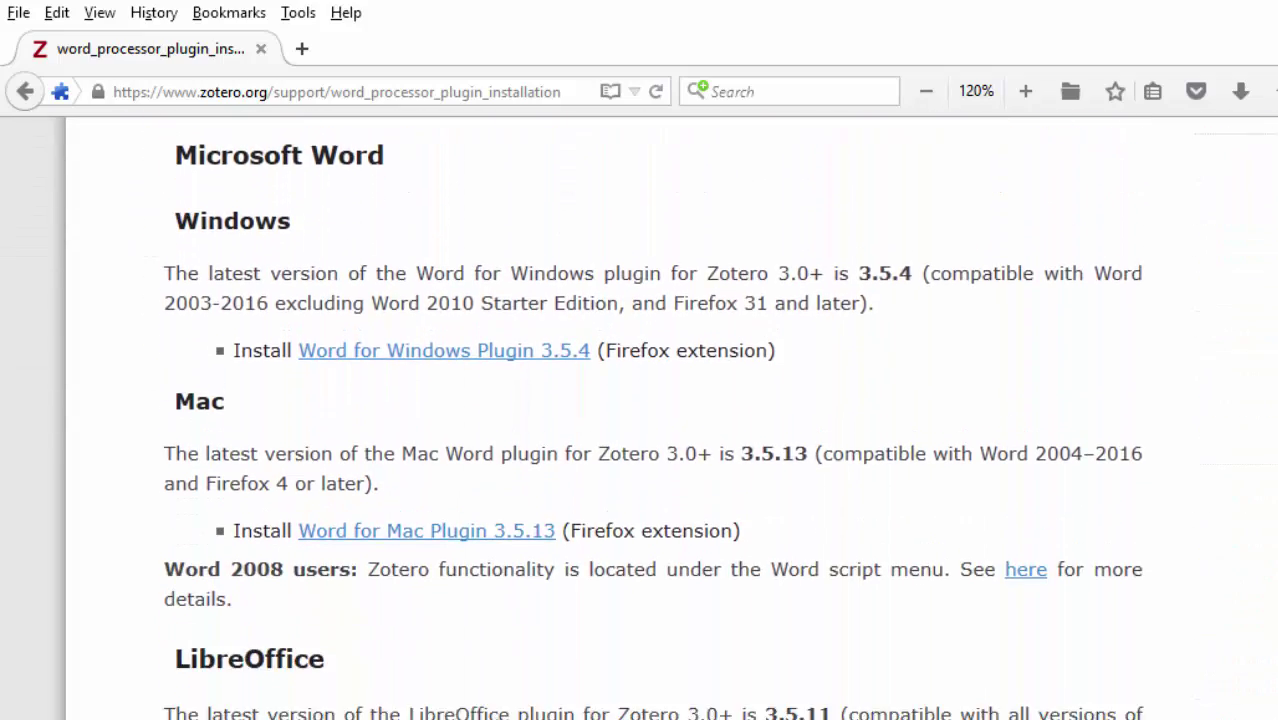
{"action": "scroll", "coordinate": [640, 418], "scroll_direction": "up", "scroll_amount": 2}
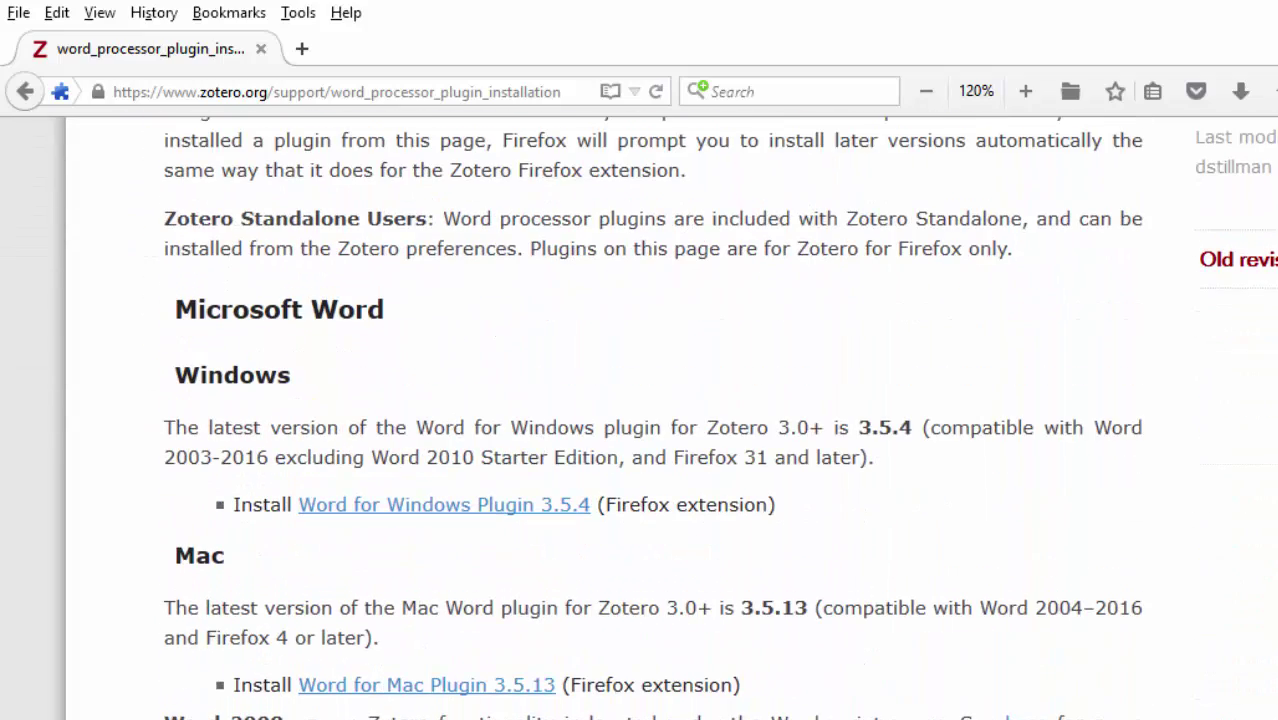
{"action": "left_click", "coordinate": [420, 516]}
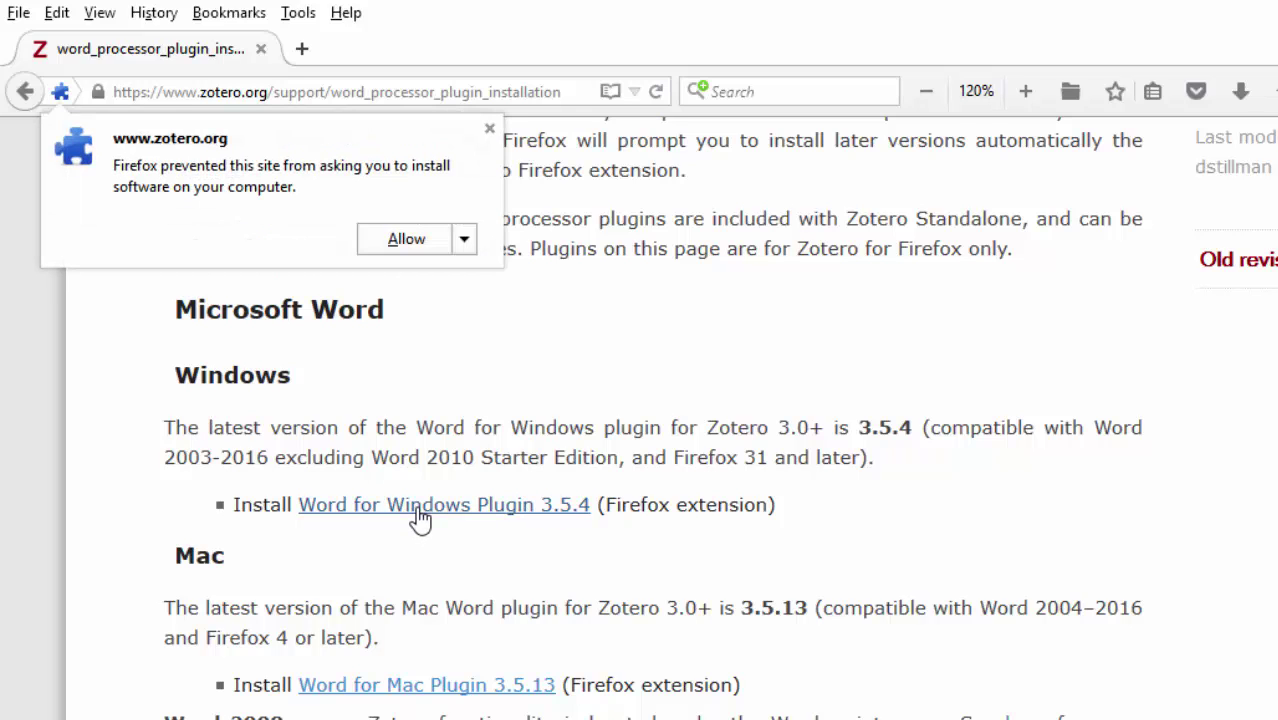
{"action": "left_click", "coordinate": [408, 240]}
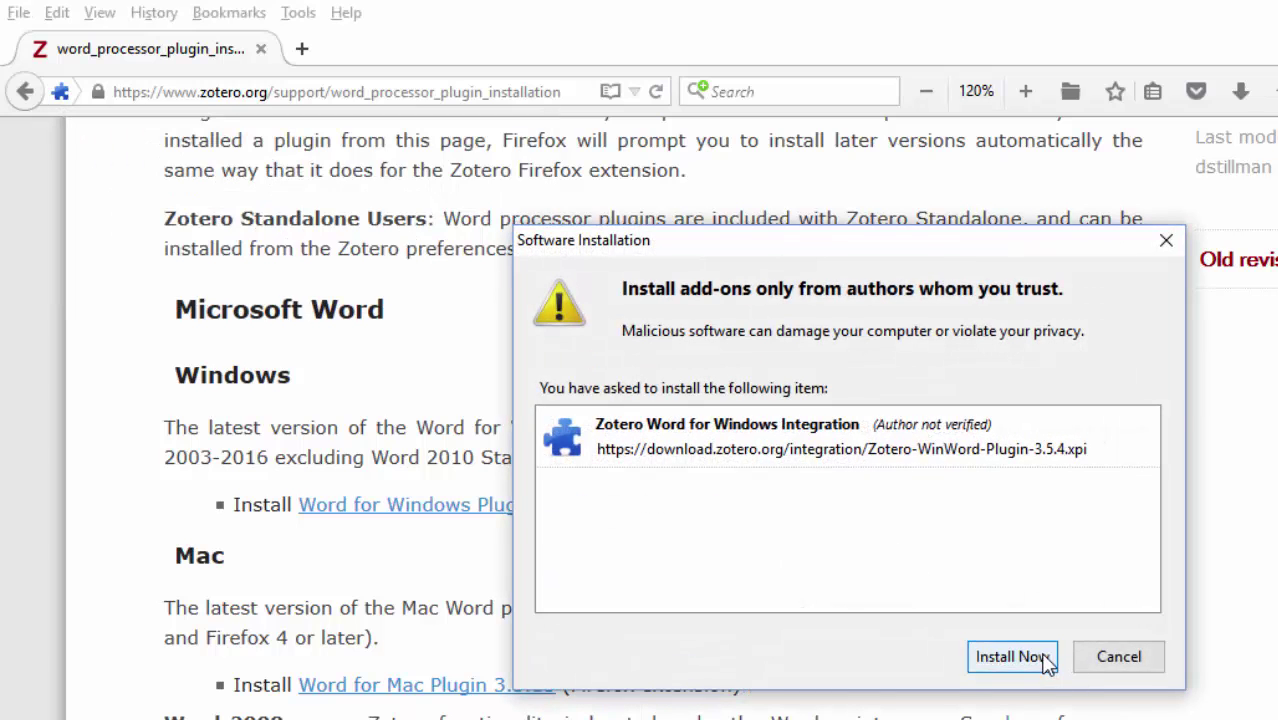
{"action": "left_click", "coordinate": [1010, 657]}
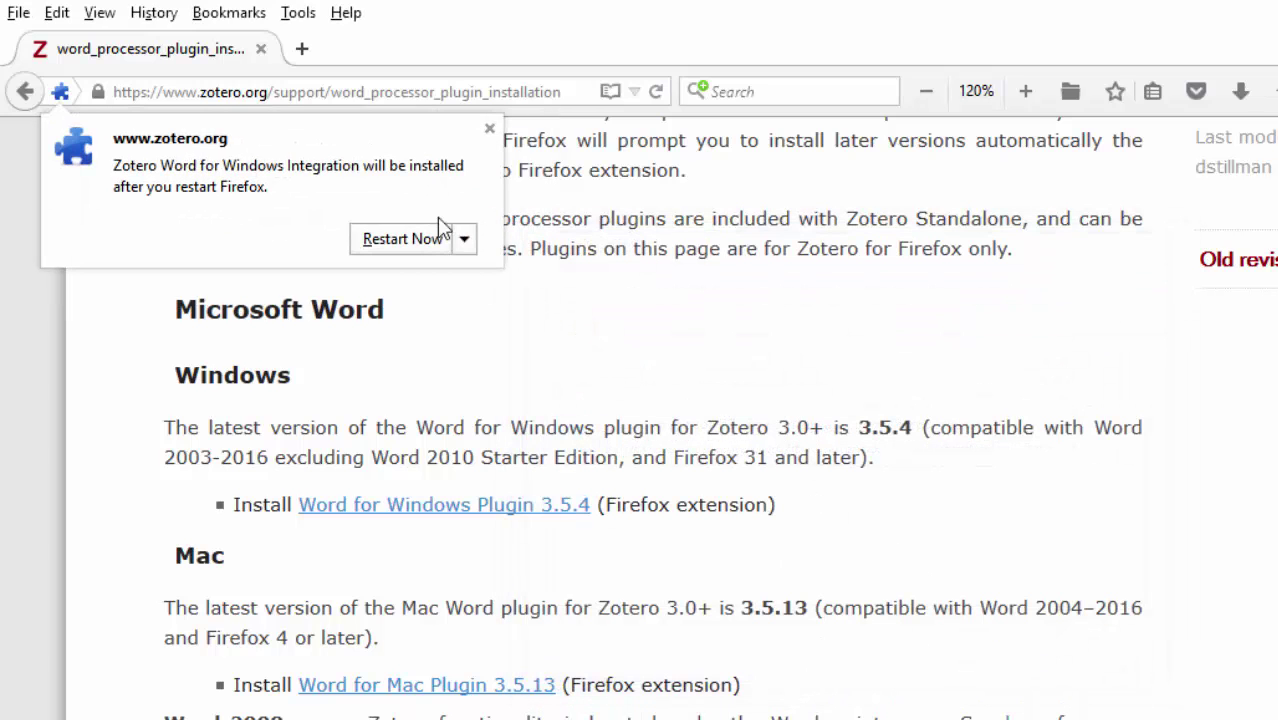
{"action": "left_click", "coordinate": [382, 241]}
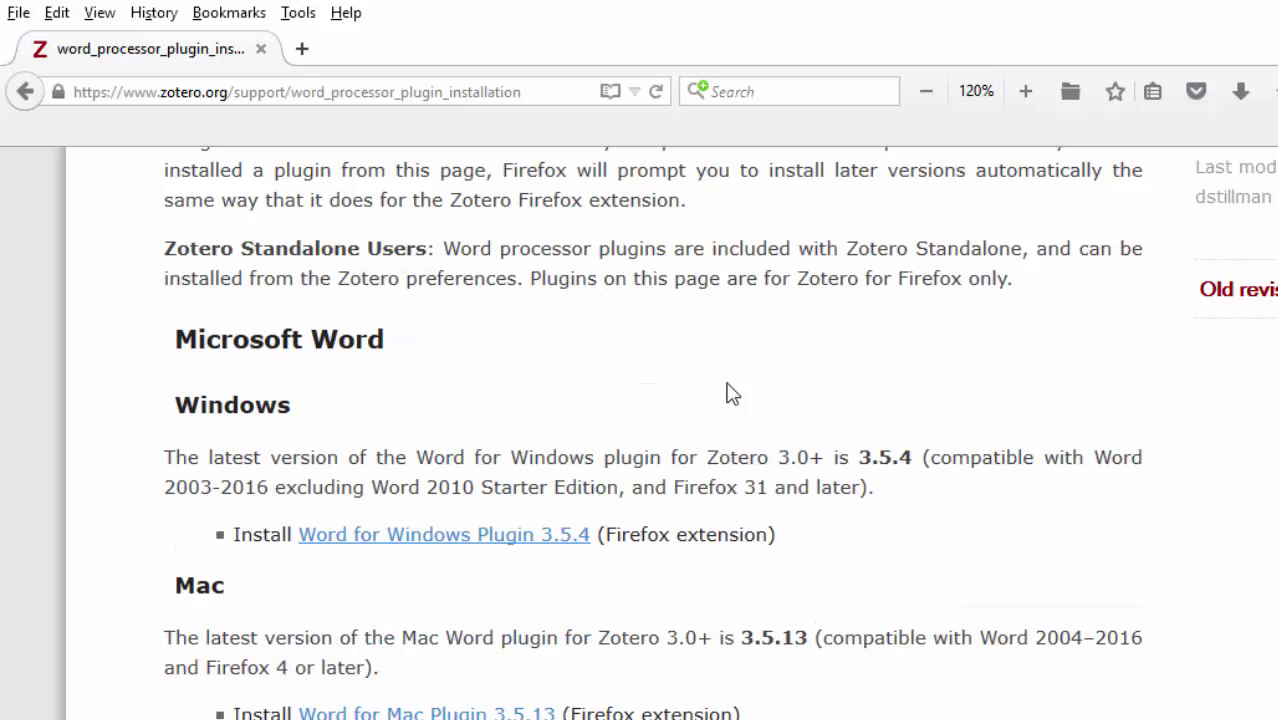
Step: Go to library.seu.edu and open Academic Search Complete through the library's Education databases
{"action": "left_click", "coordinate": [170, 91]}
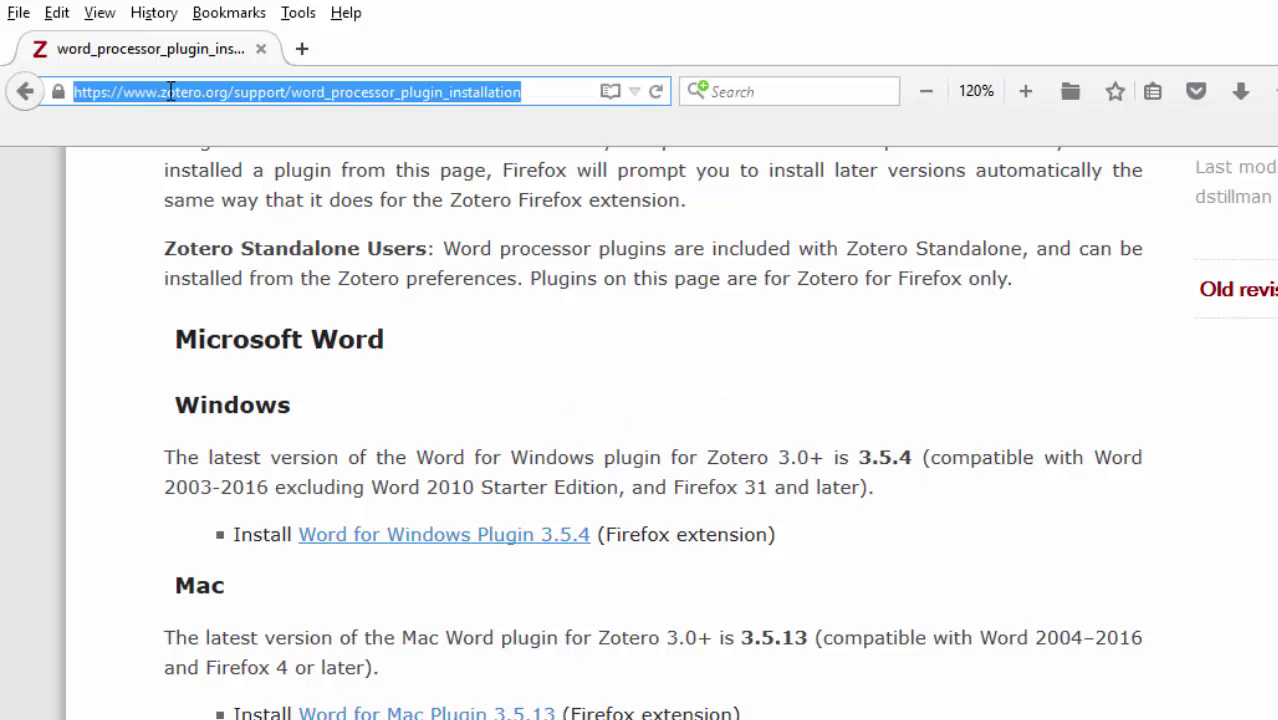
{"action": "type", "text": "library"}
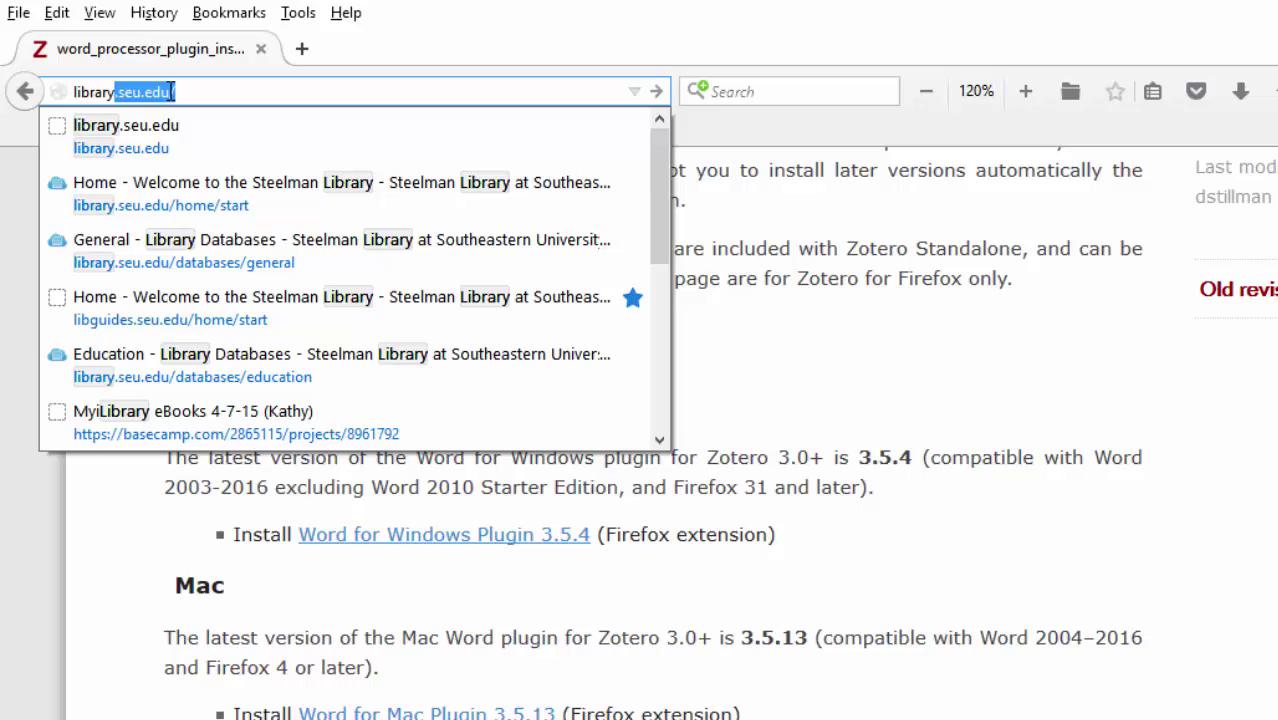
{"action": "key", "text": "Return"}
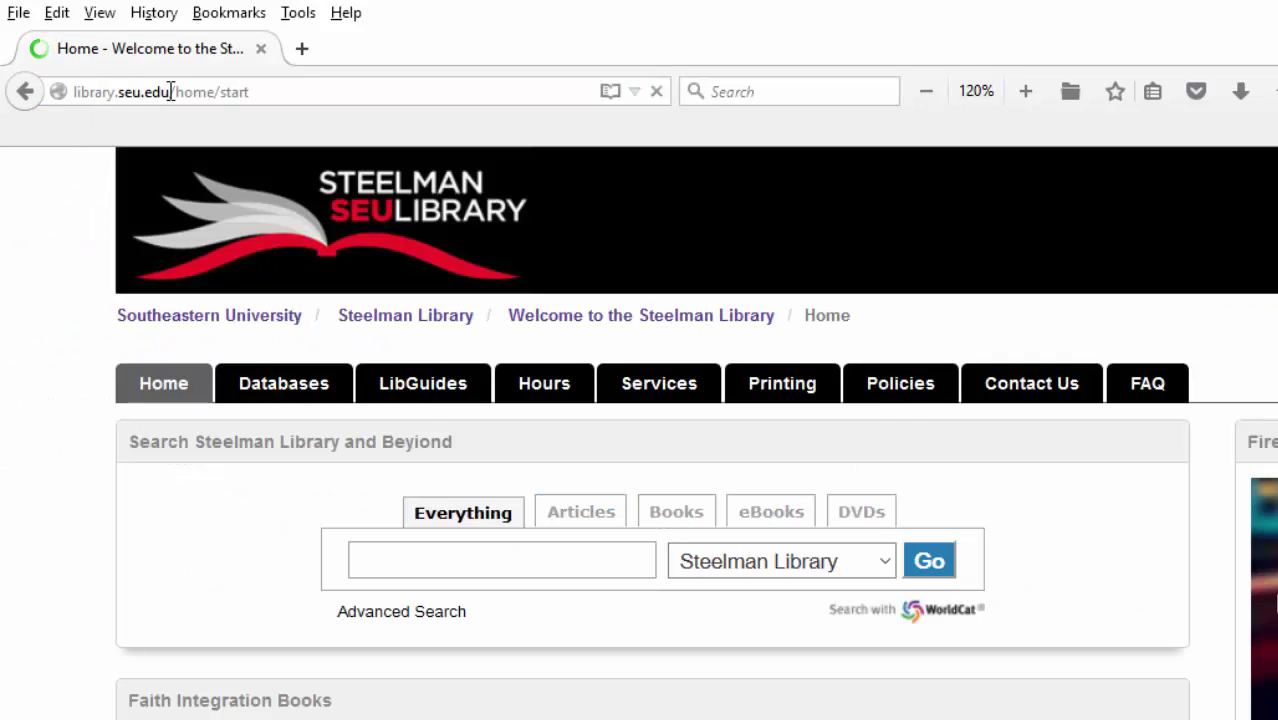
{"action": "left_click", "coordinate": [289, 394]}
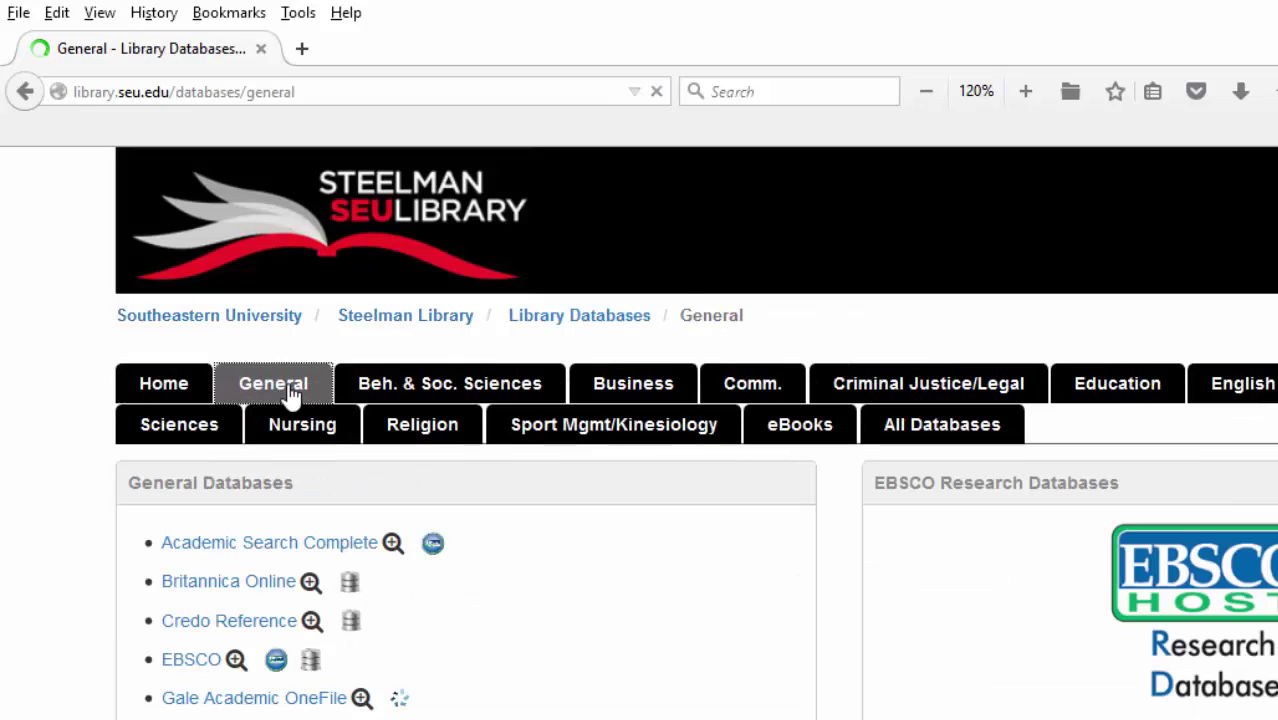
{"action": "left_click", "coordinate": [1036, 386]}
{"action": "left_click", "coordinate": [1073, 396]}
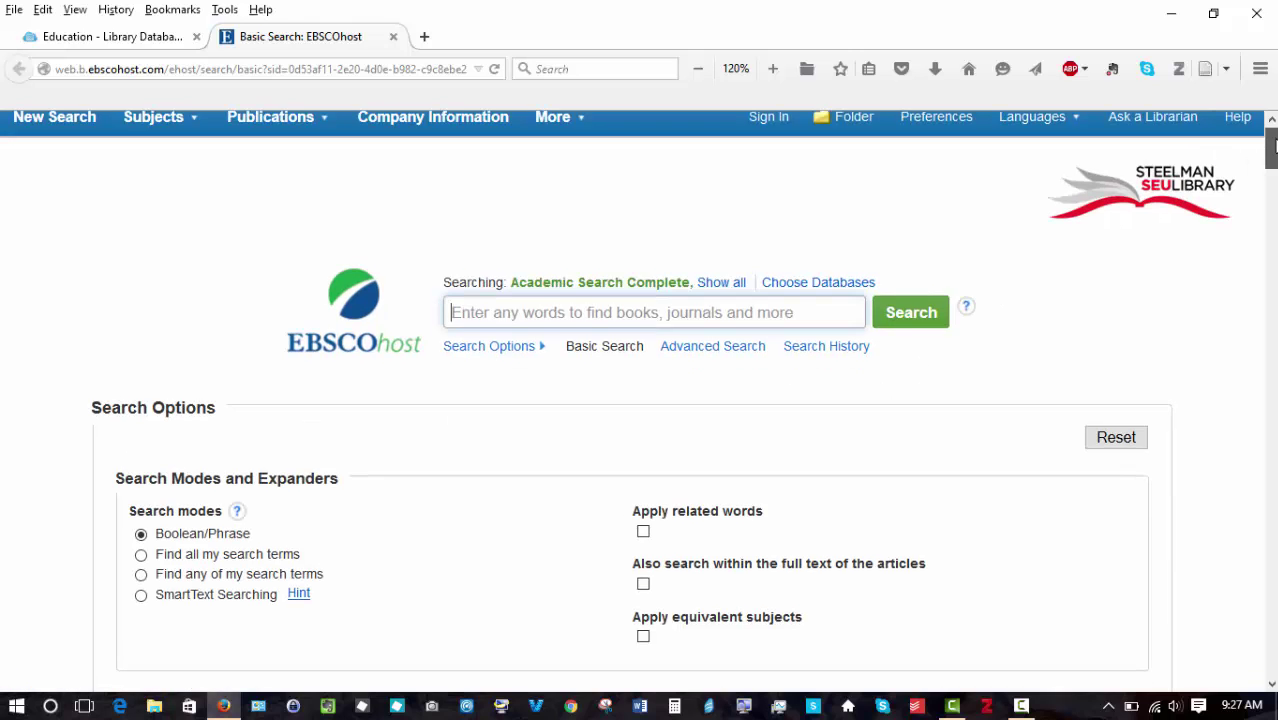
Step: Limit the EBSCOhost search results to Full Text and Scholarly (Peer Reviewed) Journals
{"action": "left_click_drag", "start_coordinate": [1271, 146], "coordinate": [1271, 183]}
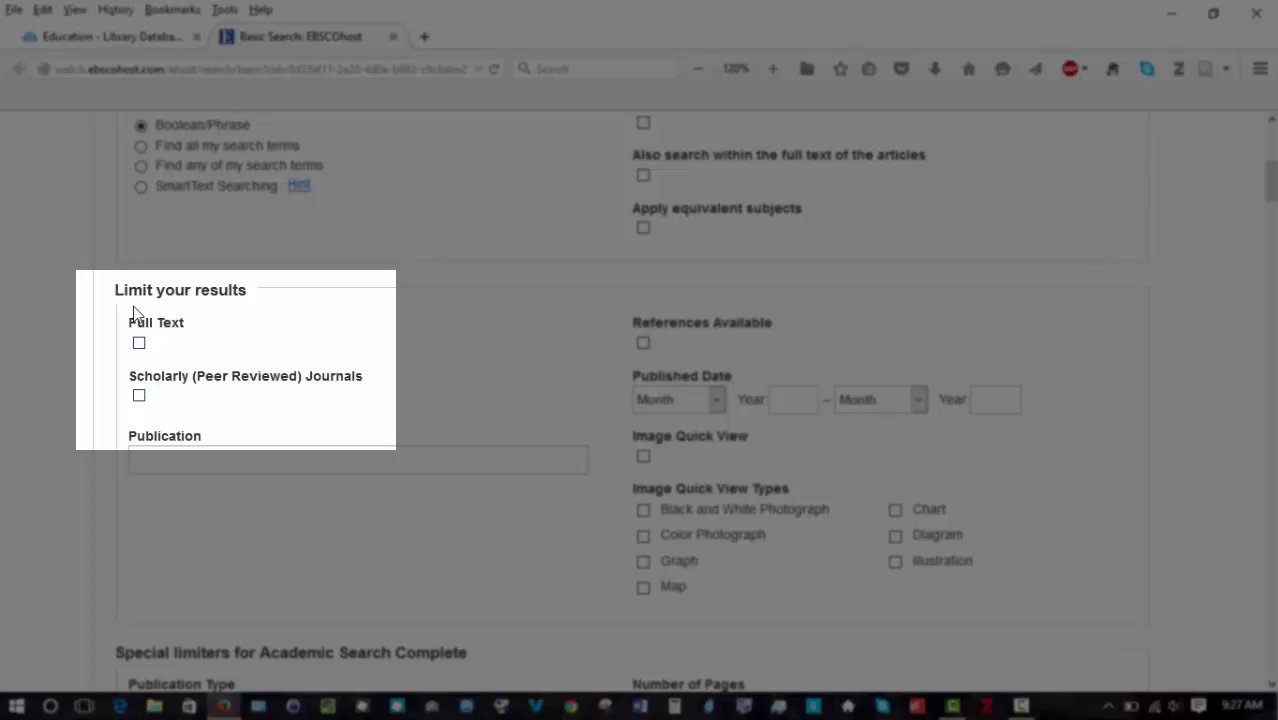
{"action": "left_click", "coordinate": [139, 343]}
{"action": "left_click", "coordinate": [139, 396]}
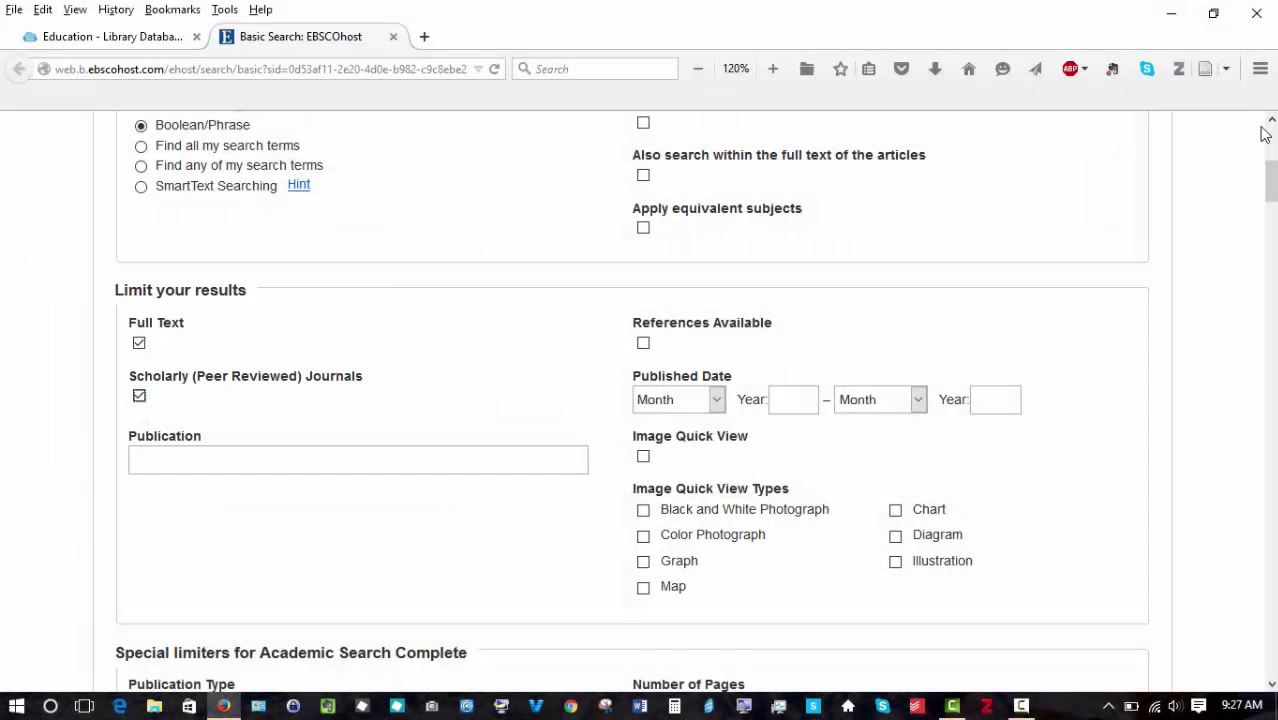
Step: Search Academic Search Complete for "education and technology" using the suggested phrase
{"action": "scroll", "coordinate": [1271, 146], "scroll_direction": "up", "scroll_amount": 4}
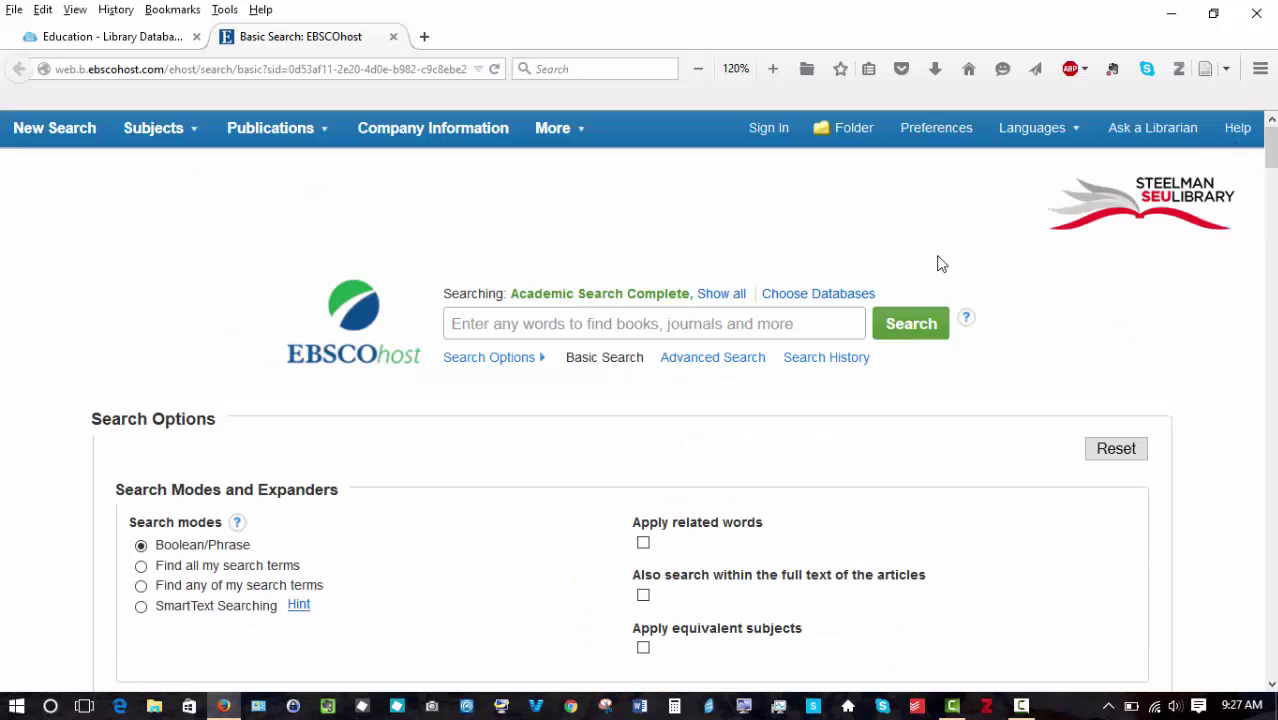
{"action": "left_click", "coordinate": [747, 321]}
{"action": "type", "text": "e"}
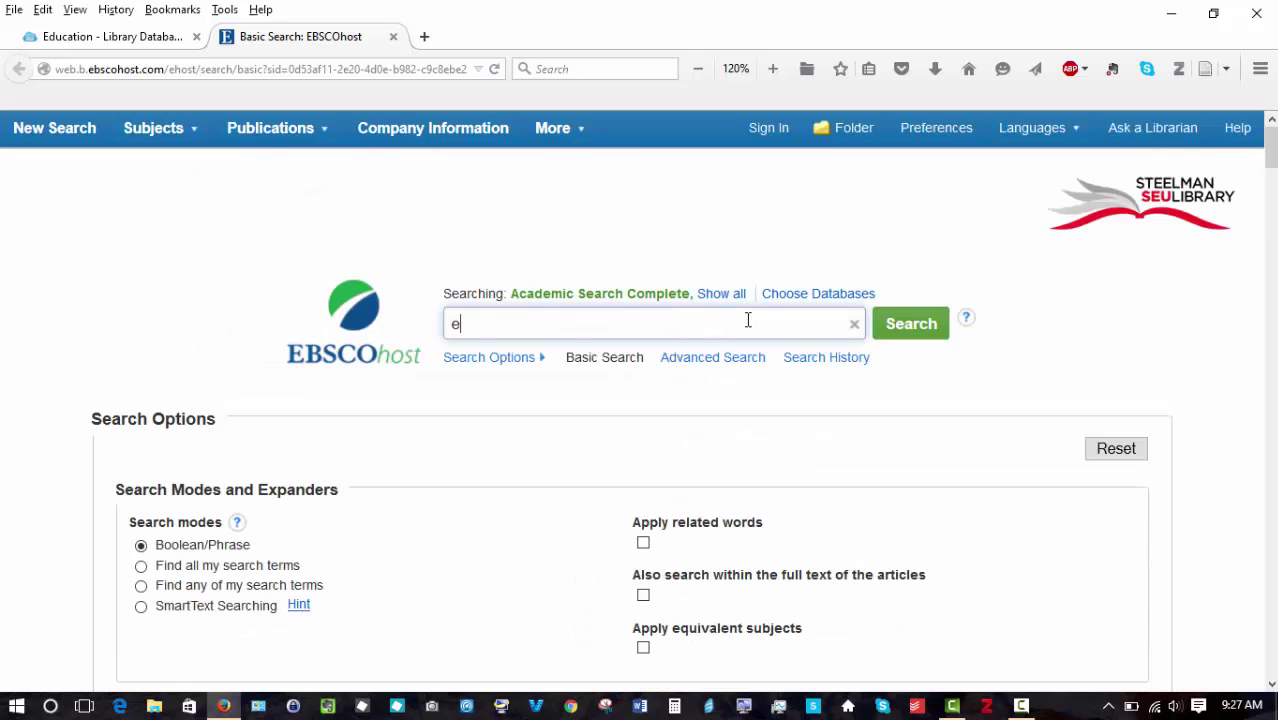
{"action": "type", "text": "ducation and"}
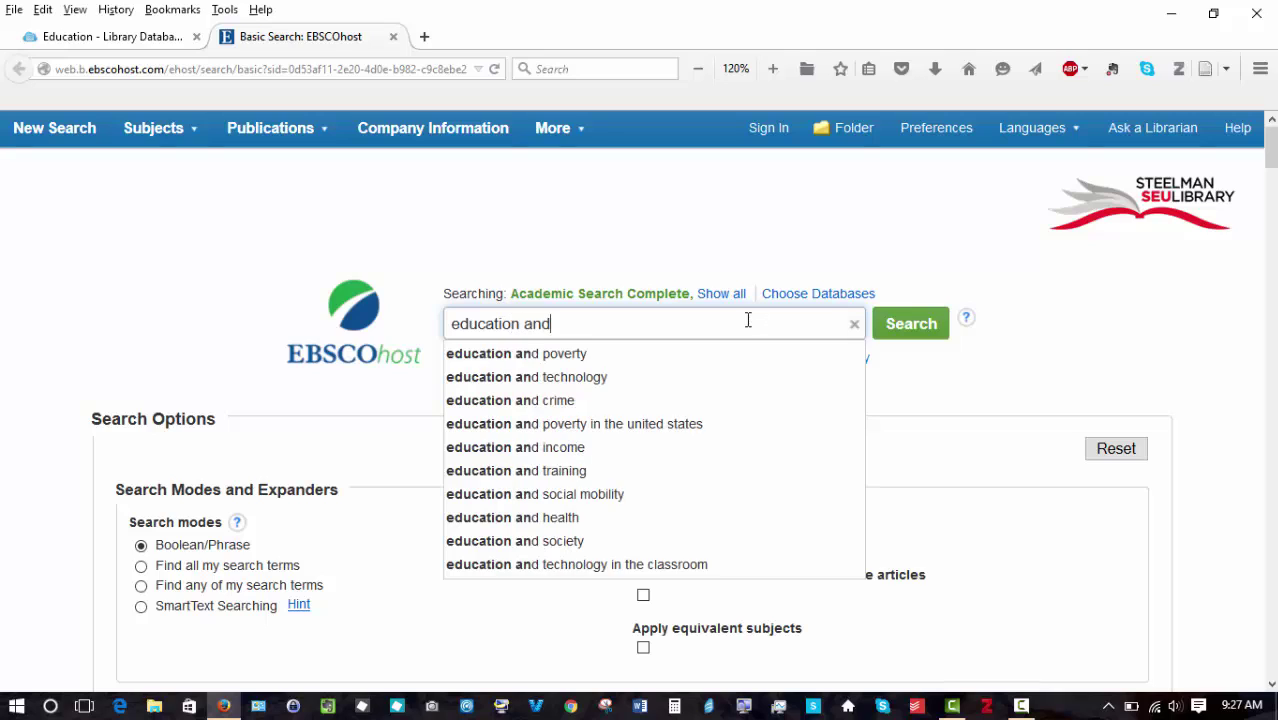
{"action": "type", "text": " t"}
{"action": "key", "text": "Down"}
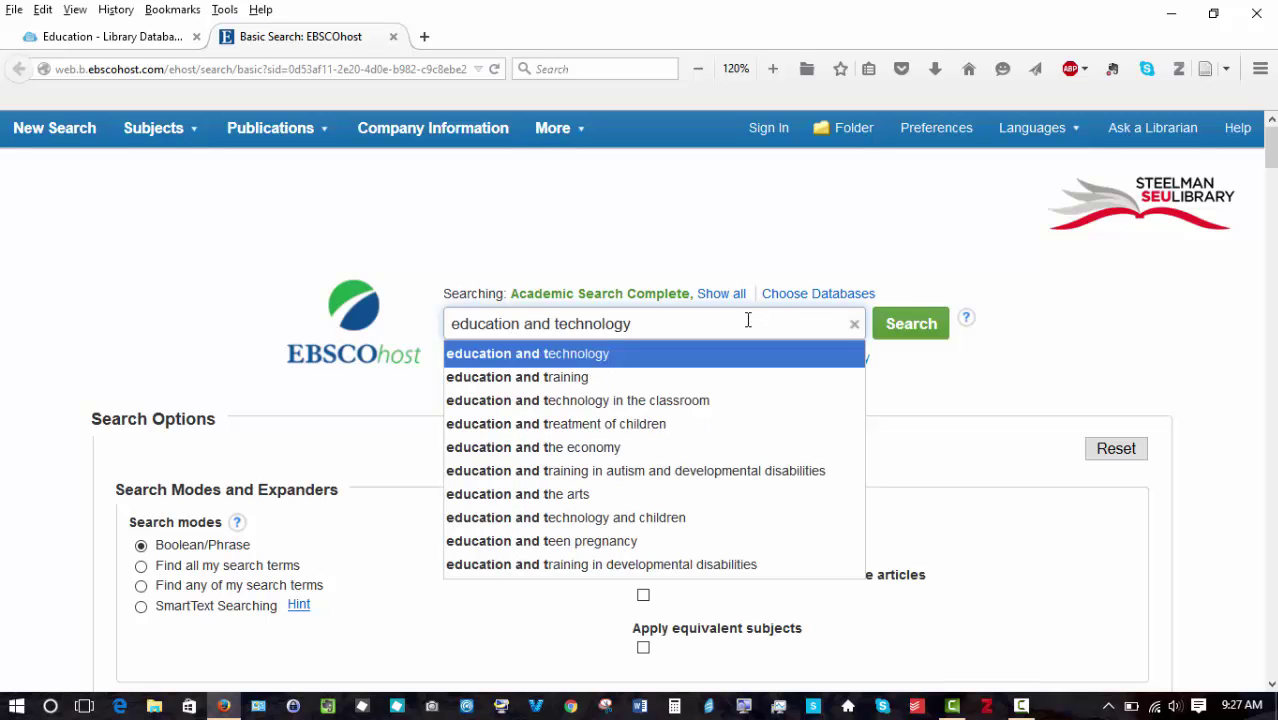
{"action": "key", "text": "Return"}
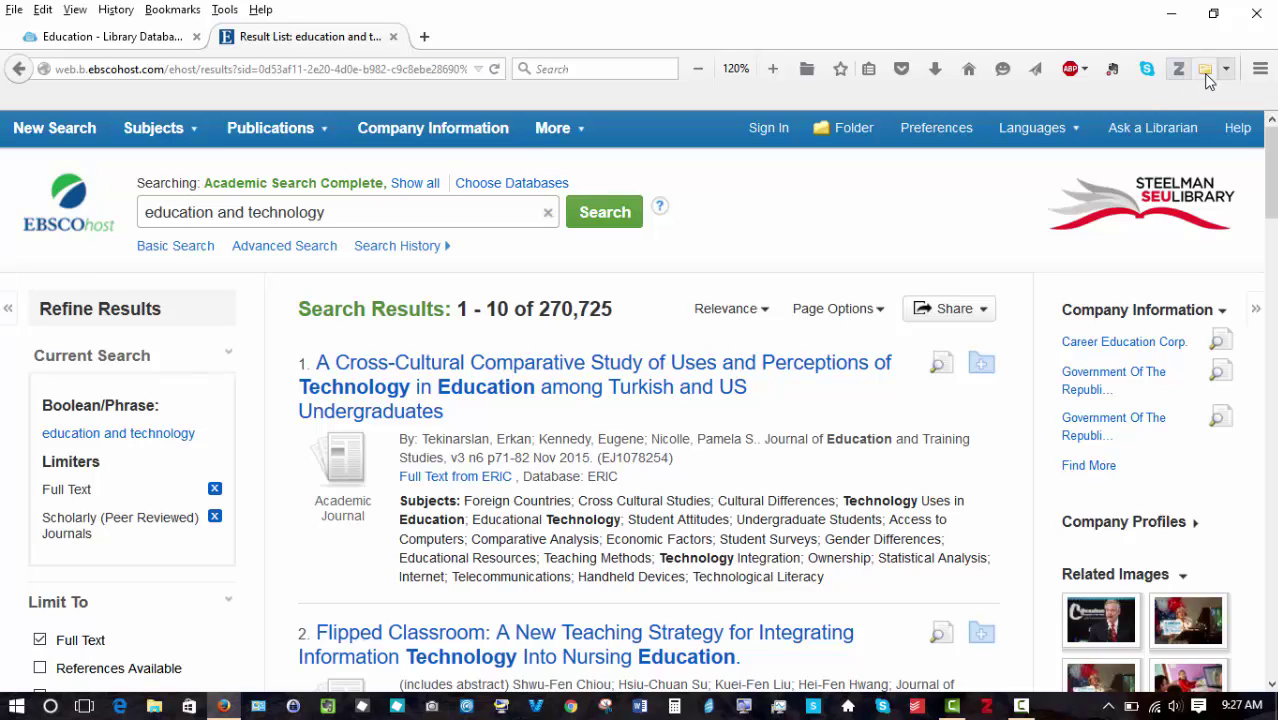
{"action": "left_click", "coordinate": [1207, 76]}
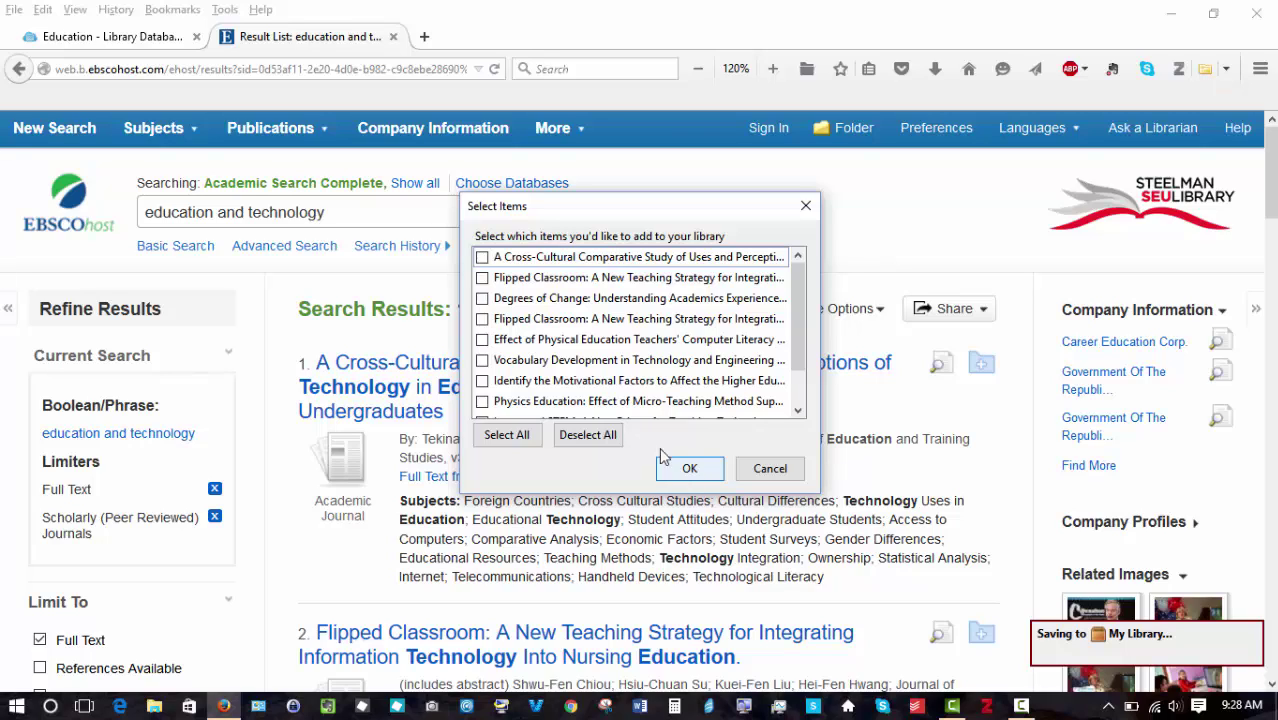
{"action": "left_click", "coordinate": [500, 438]}
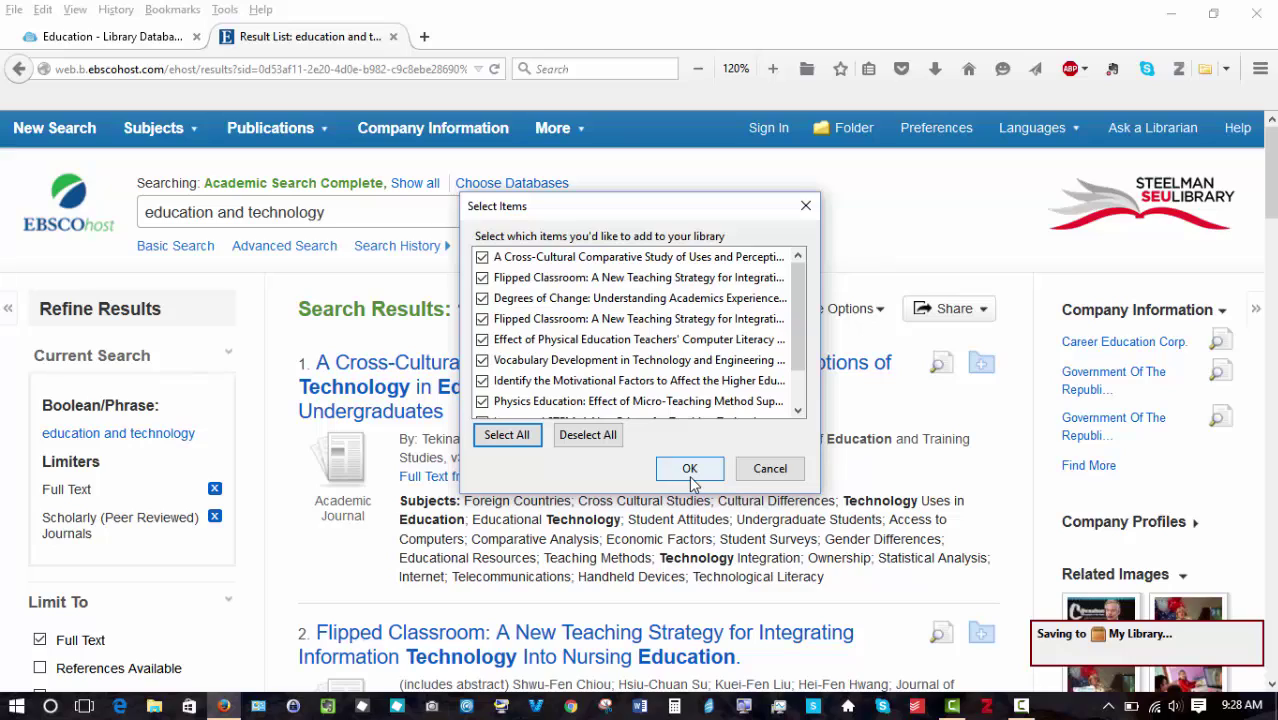
{"action": "left_click", "coordinate": [598, 442]}
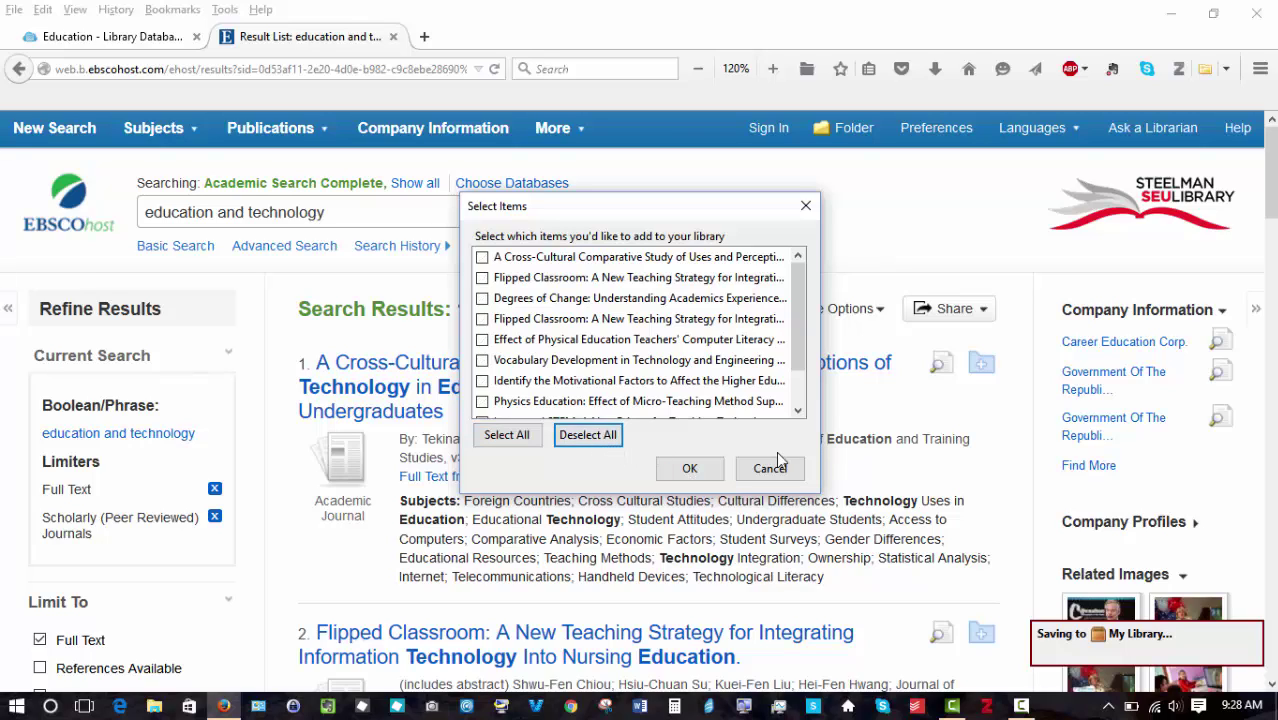
{"action": "left_click", "coordinate": [768, 468]}
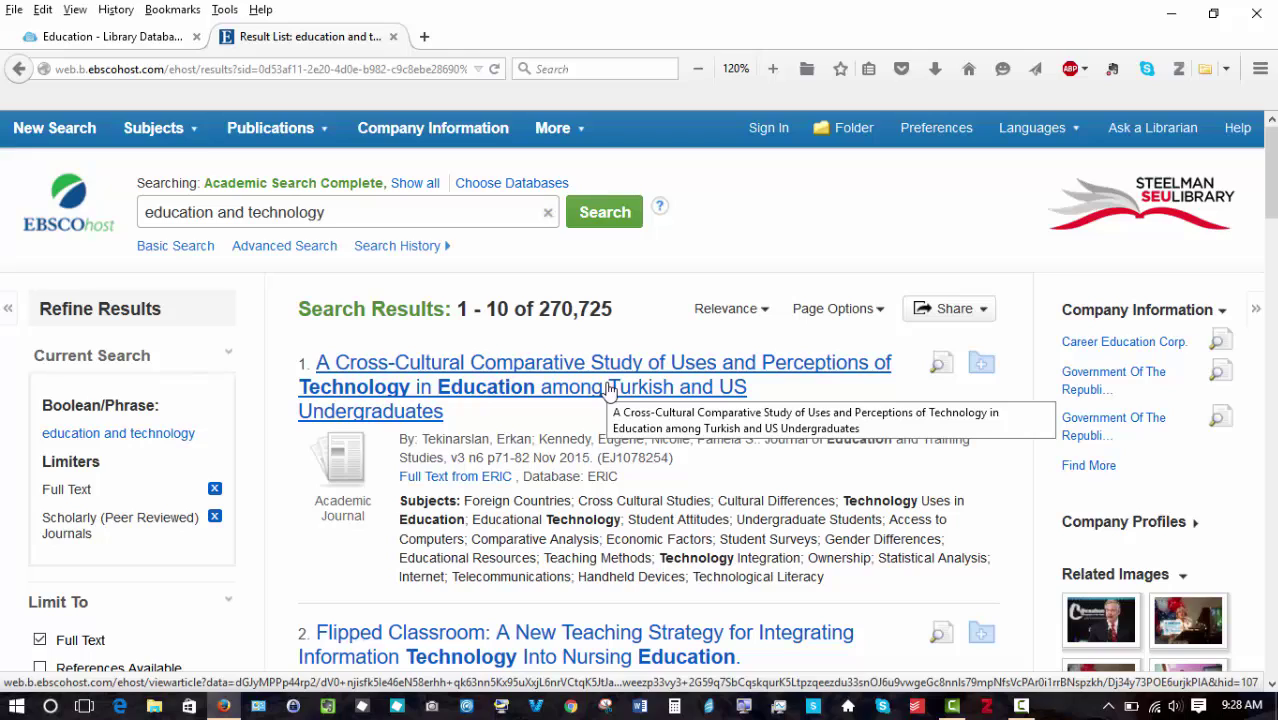
Step: Open the first result, "A Cross-Cultural Comparative Study of Uses and Perceptions of Technology in Education", and go to its ERIC full-text page
{"action": "left_click", "coordinate": [609, 389]}
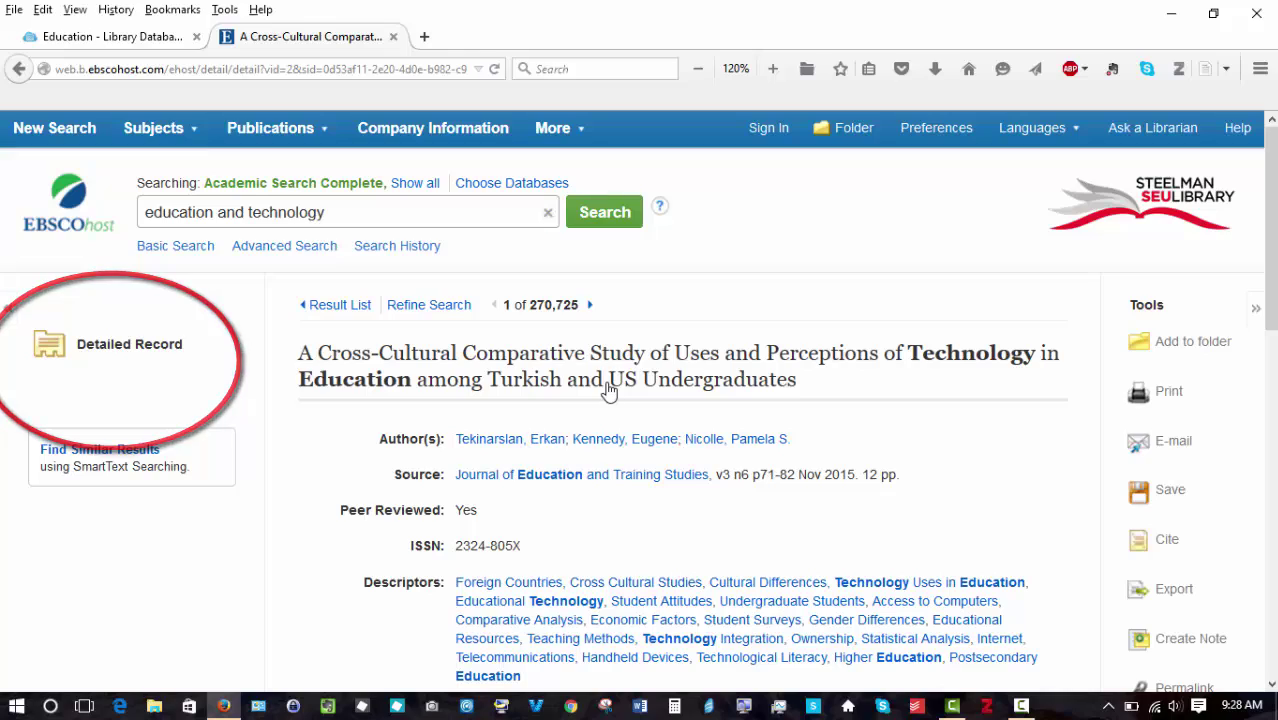
{"action": "scroll", "coordinate": [1268, 250], "scroll_direction": "down", "scroll_amount": 2}
{"action": "scroll", "coordinate": [652, 407], "scroll_direction": "down", "scroll_amount": 8}
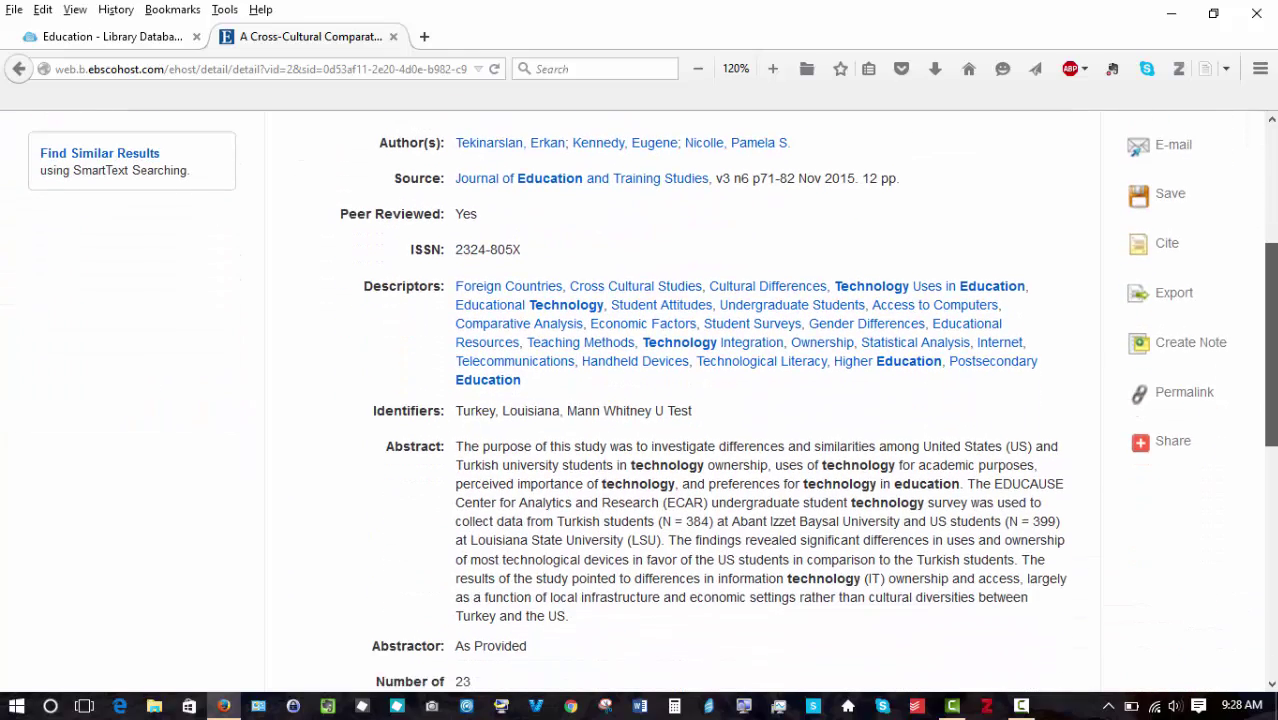
{"action": "scroll", "coordinate": [652, 407], "scroll_direction": "down", "scroll_amount": 5}
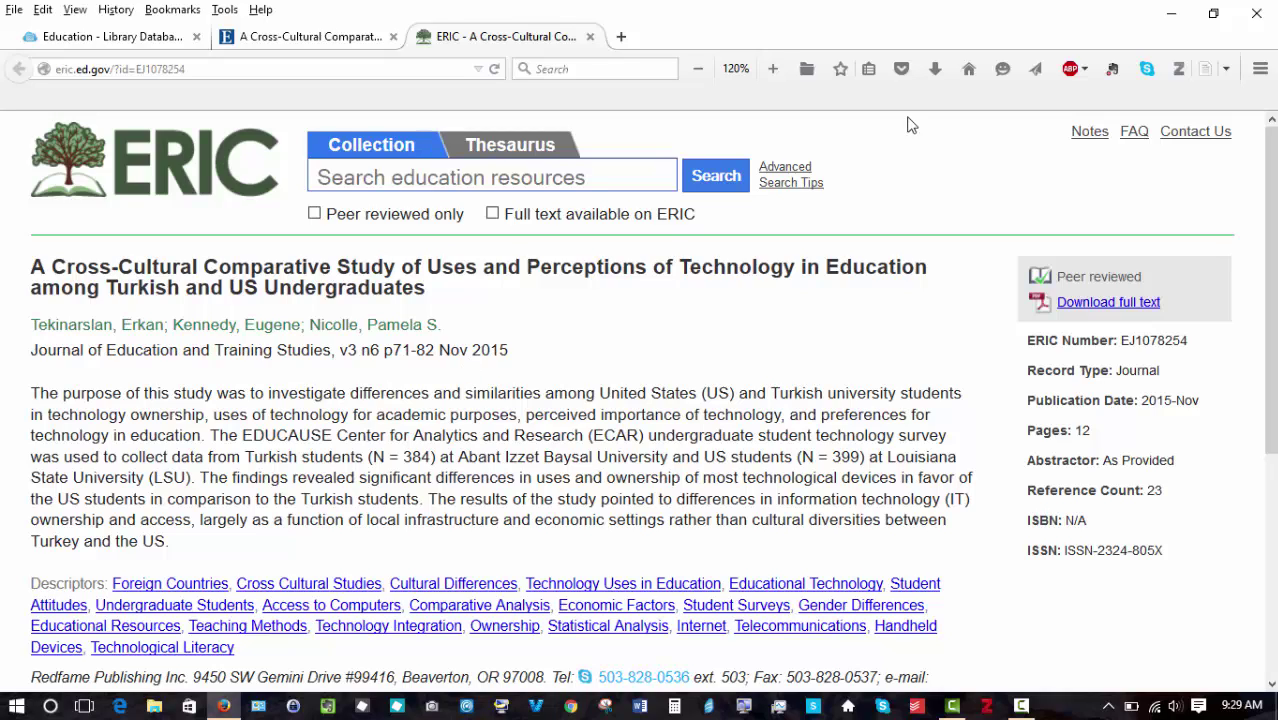
Step: Save the article from the ERIC page to the Zotero library and open the library to view it
{"action": "left_click", "coordinate": [1205, 74]}
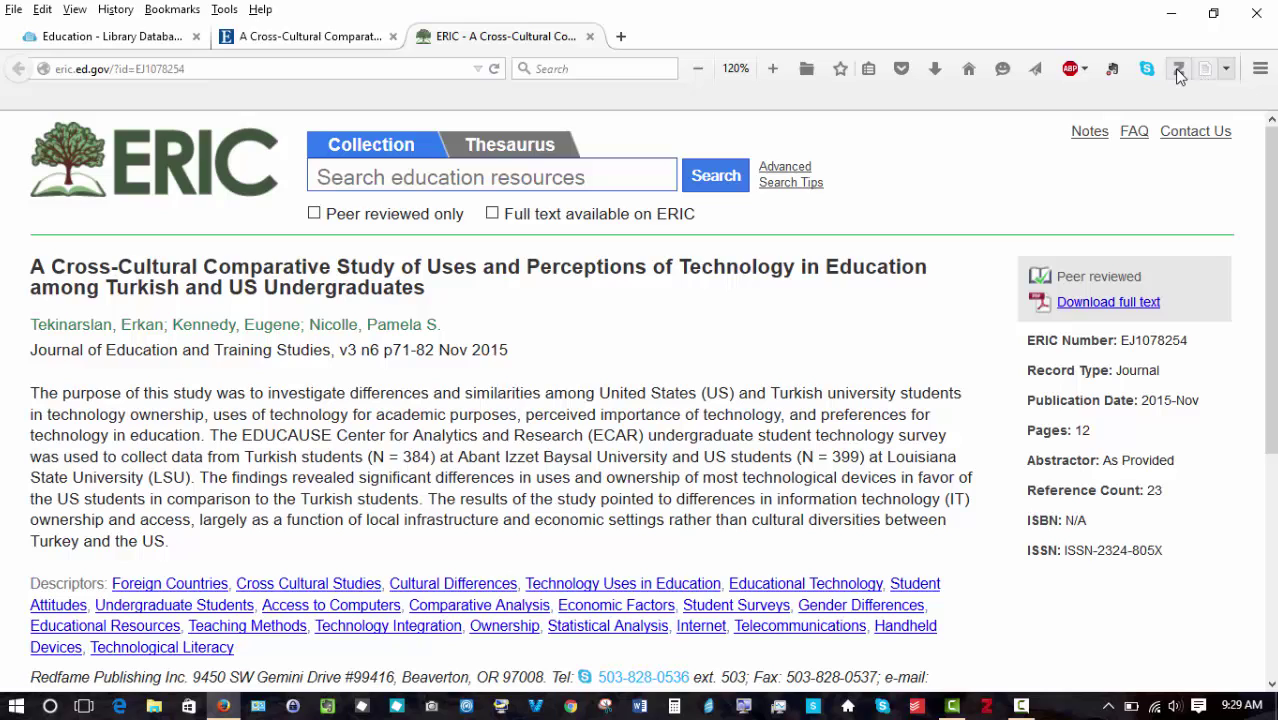
{"action": "left_click", "coordinate": [1179, 72]}
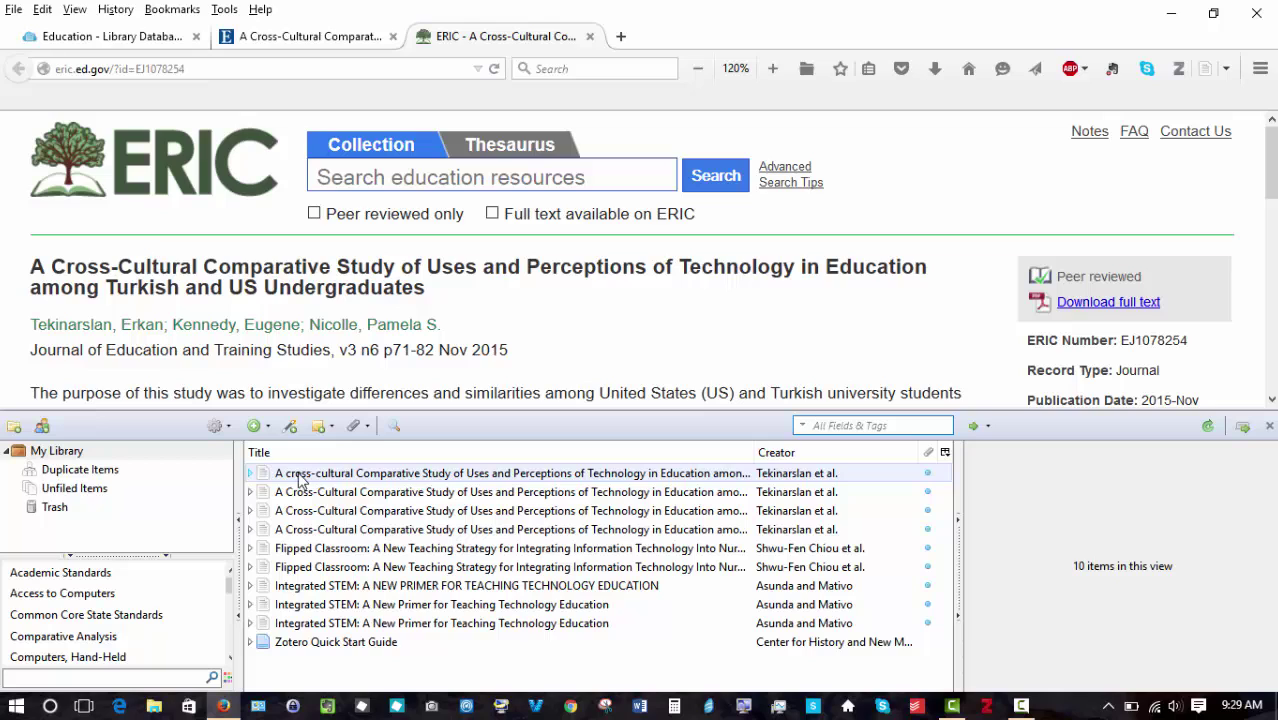
Step: Expand the newly saved cross-cultural study in the Zotero library to view its attachments, and close the library
{"action": "left_click", "coordinate": [252, 476]}
{"action": "left_click", "coordinate": [251, 475]}
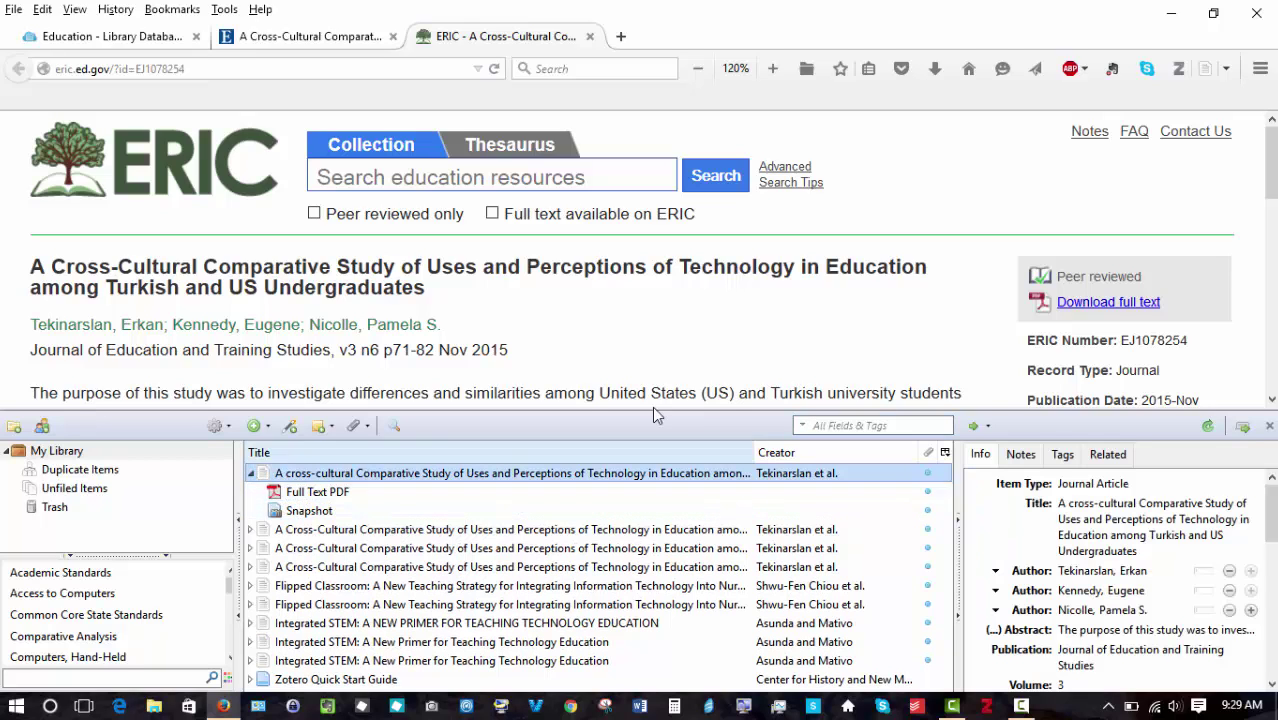
{"action": "left_click", "coordinate": [1269, 427]}
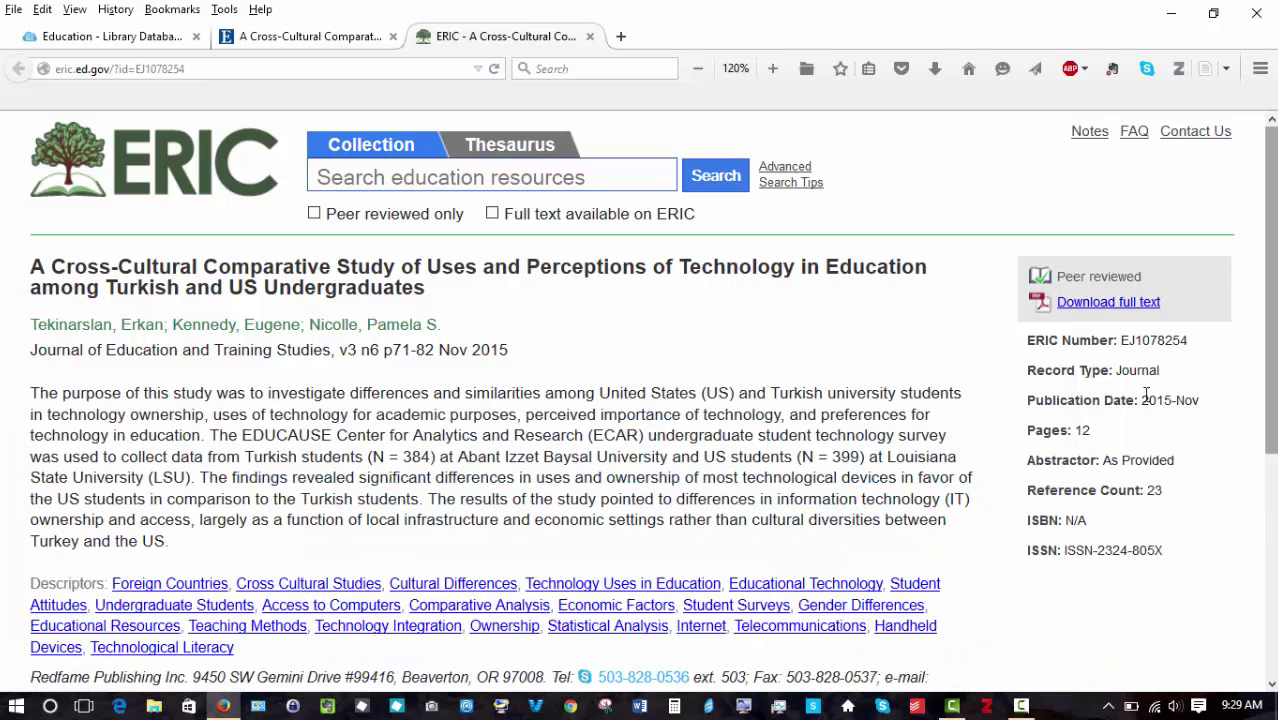
Step: Close the ERIC page, return to the "education and technology" result list and browse down to result 5
{"action": "left_click", "coordinate": [591, 37]}
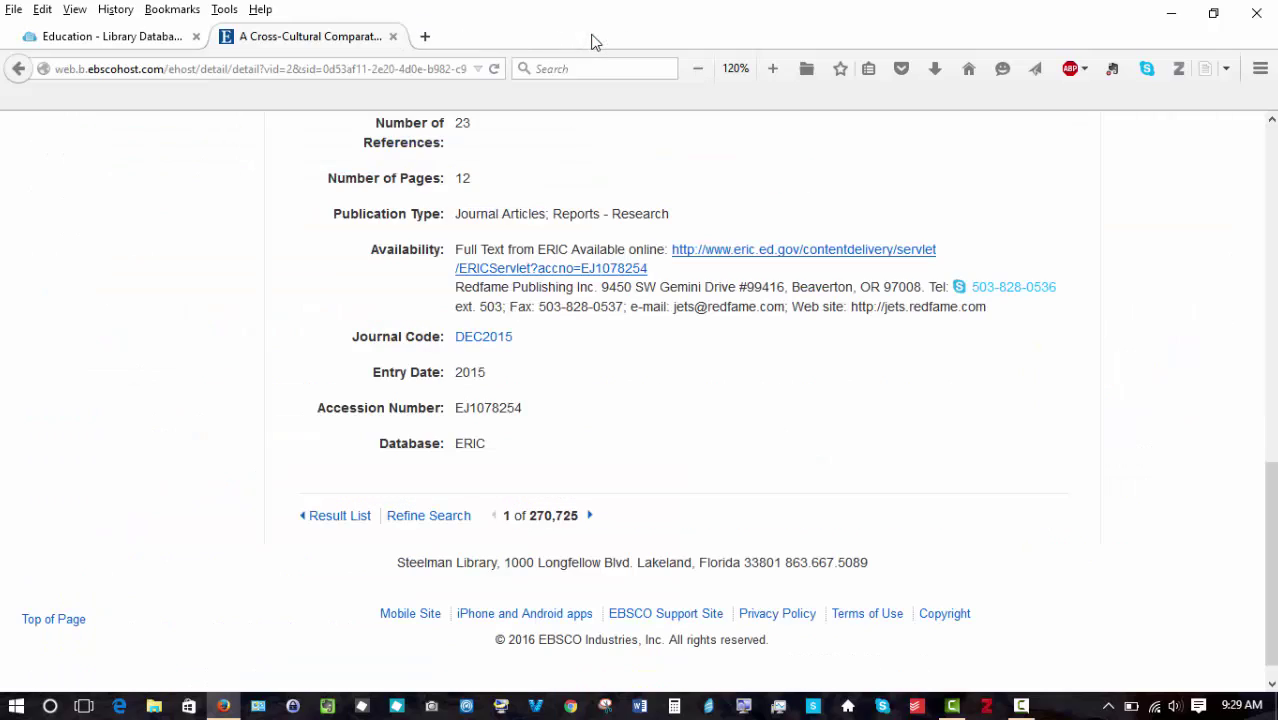
{"action": "left_click", "coordinate": [18, 70]}
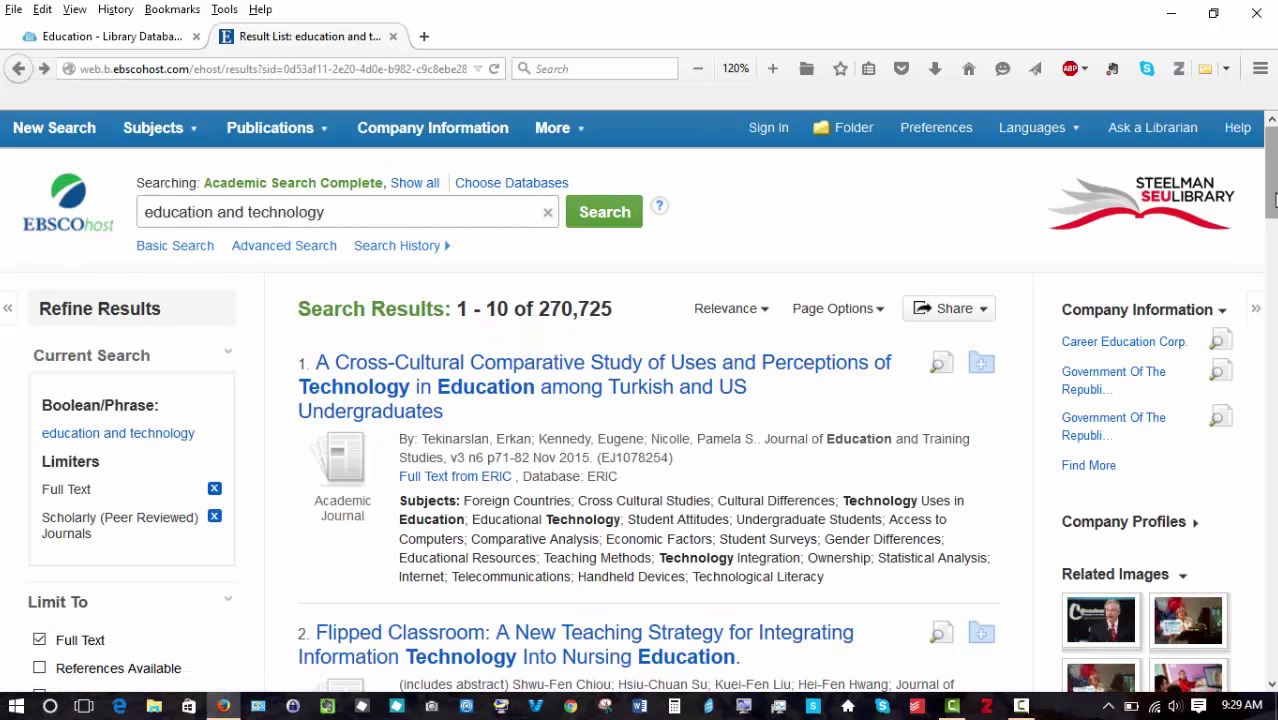
{"action": "scroll", "coordinate": [640, 400], "scroll_direction": "down", "scroll_amount": 2}
{"action": "scroll", "coordinate": [640, 400], "scroll_direction": "down", "scroll_amount": 6}
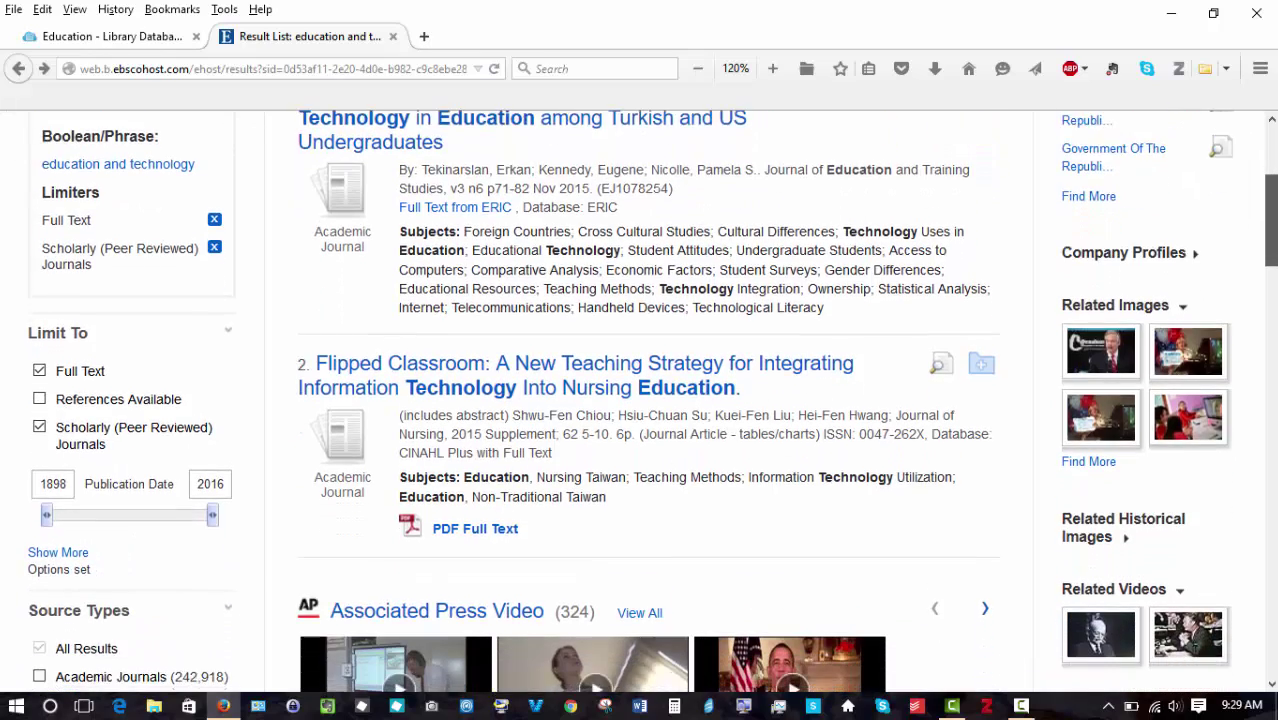
{"action": "scroll", "coordinate": [480, 540], "scroll_direction": "down", "scroll_amount": 1}
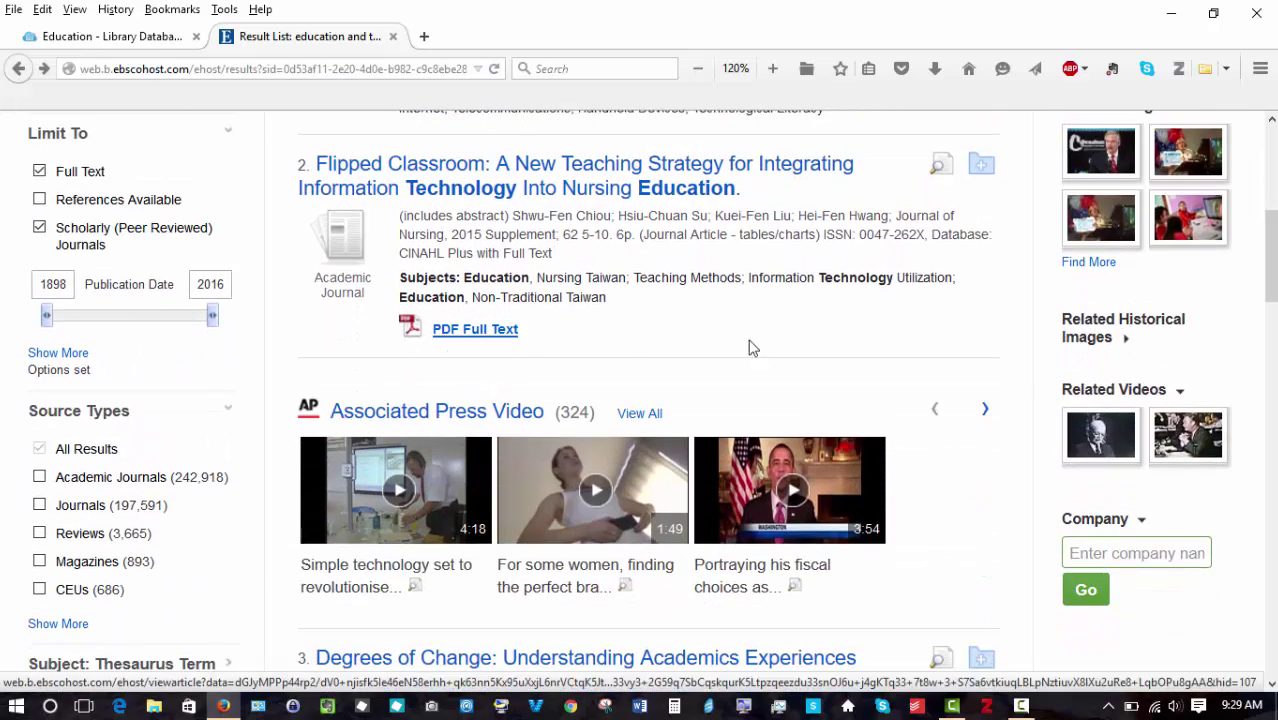
{"action": "left_click_drag", "start_coordinate": [1271, 265], "coordinate": [1271, 446]}
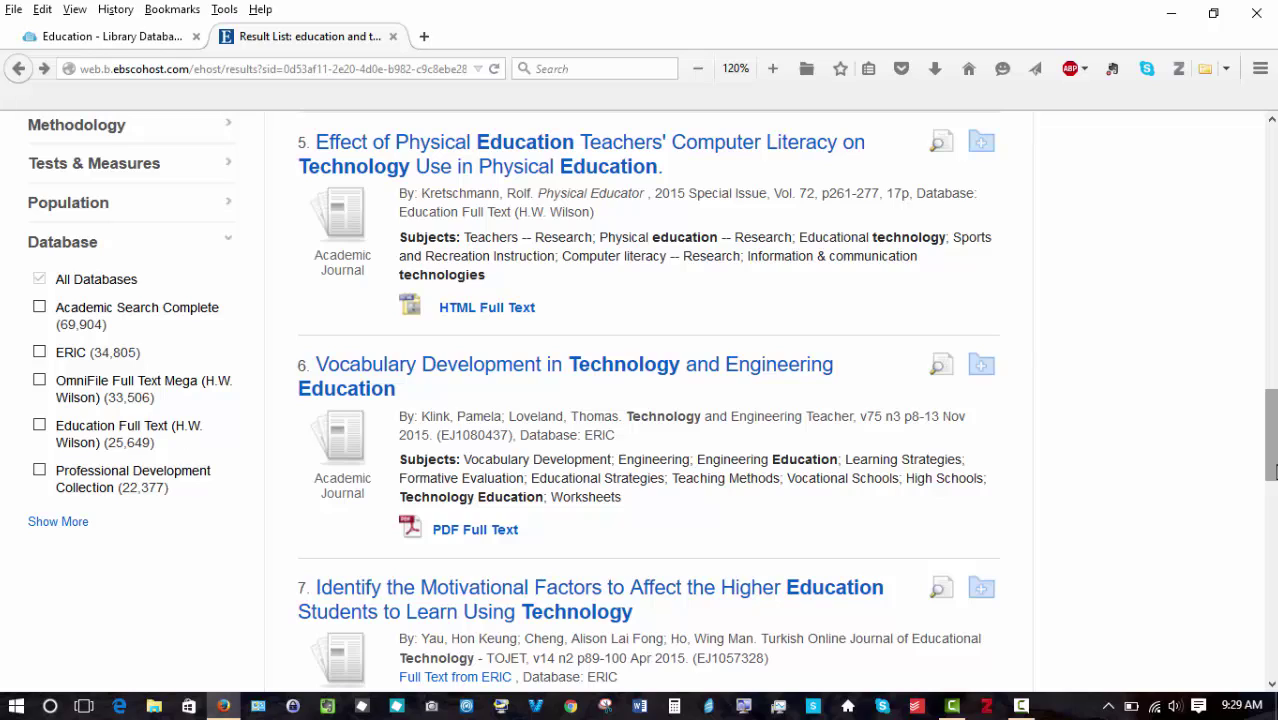
Step: Open the HTML full text of "Effect of Physical Education Teachers' Computer Literacy" and show the accent options for listening
{"action": "left_click", "coordinate": [489, 316]}
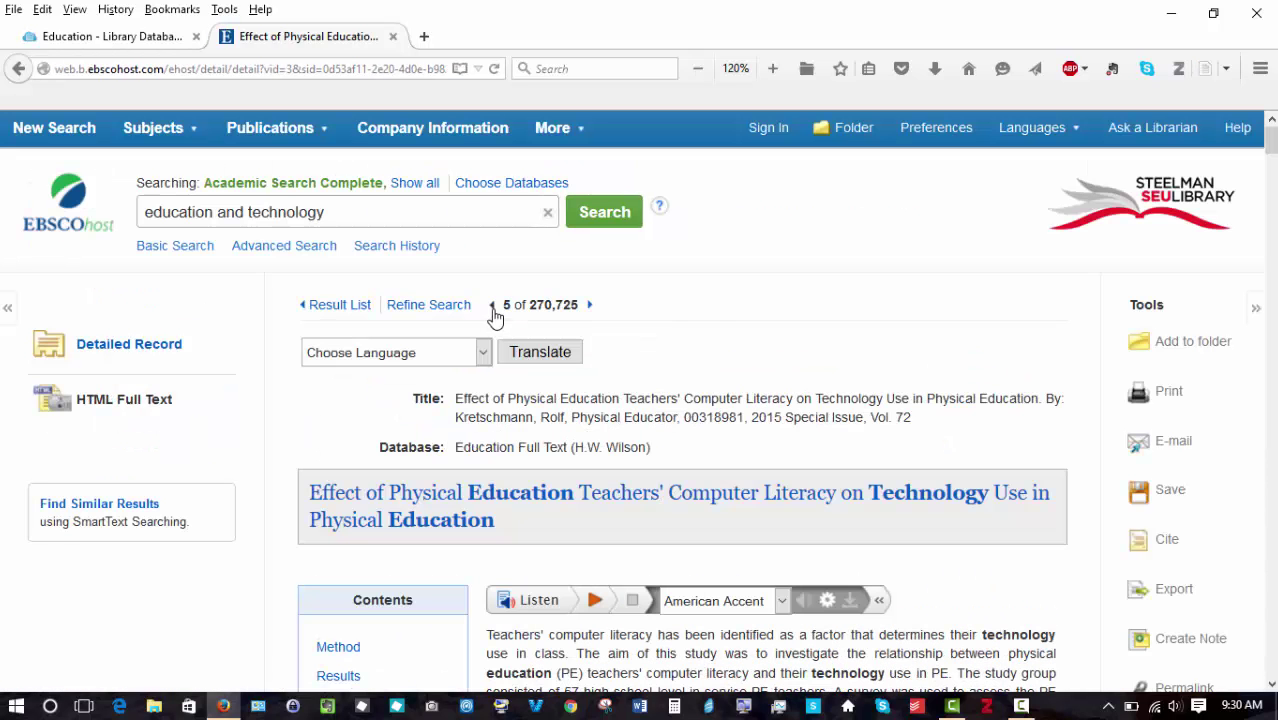
{"action": "scroll", "coordinate": [1270, 152], "scroll_direction": "down", "scroll_amount": 3}
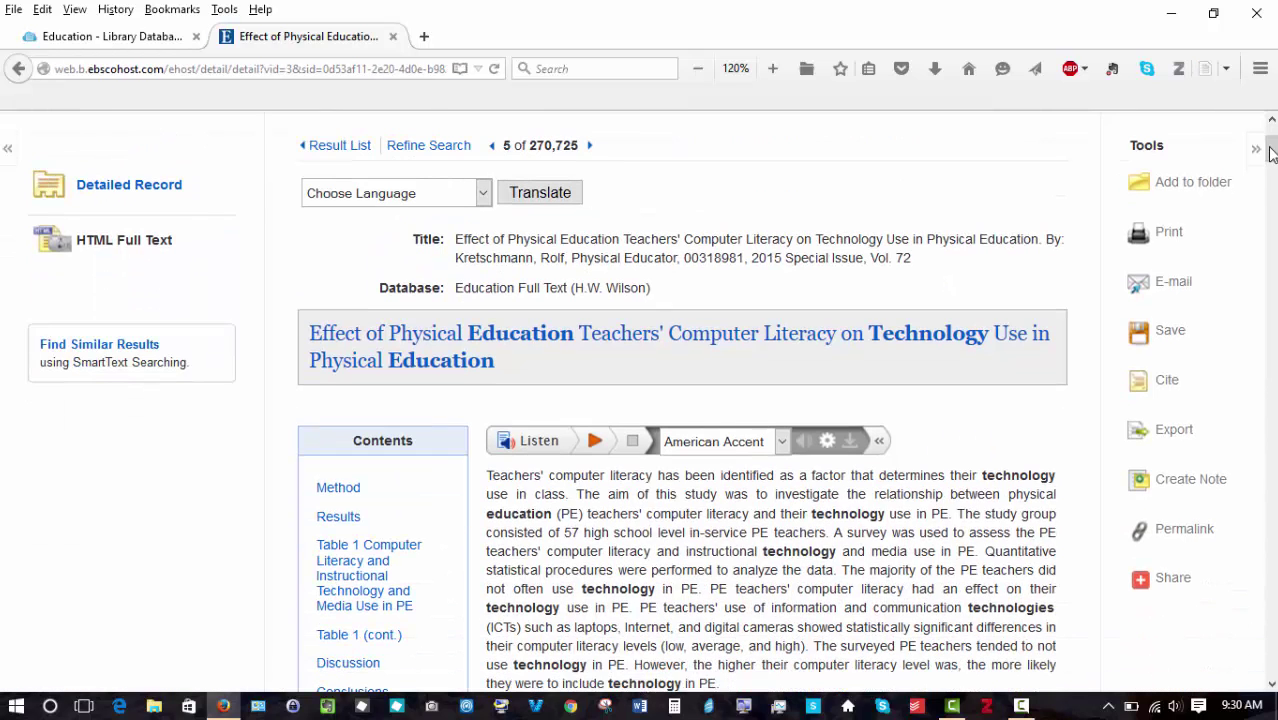
{"action": "left_click", "coordinate": [781, 443]}
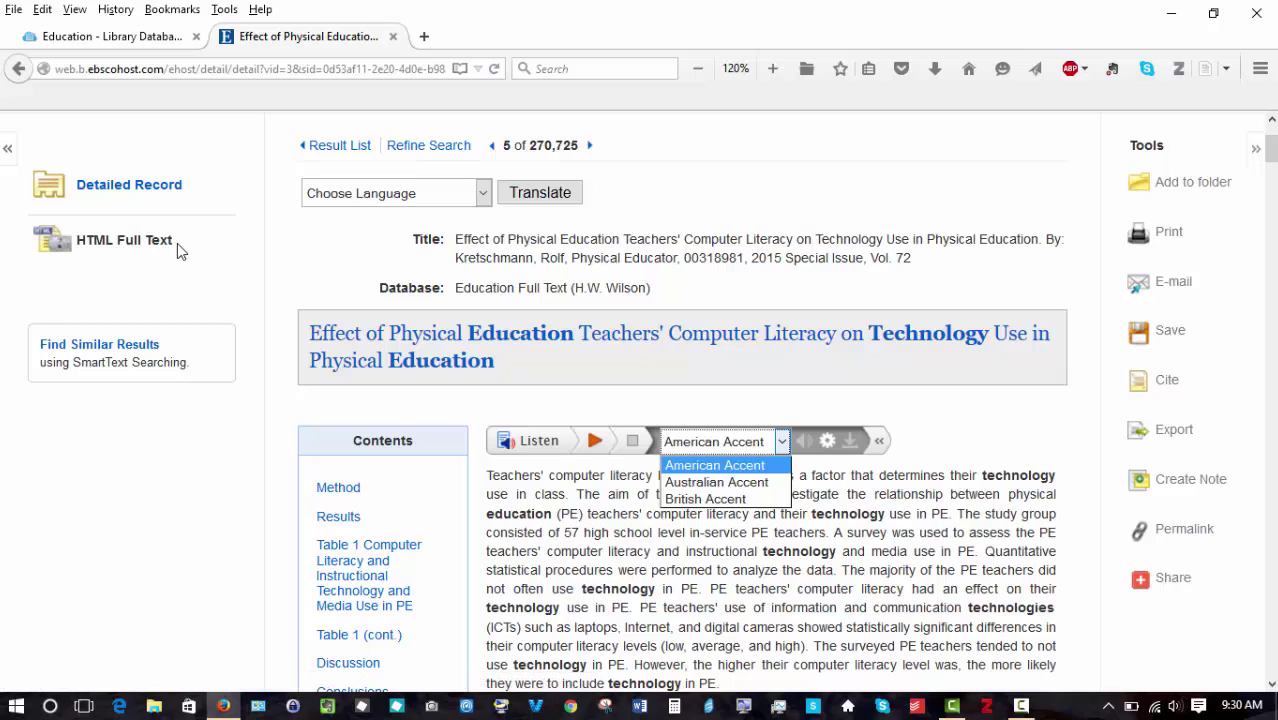
Step: Return to the search results and open result 9, "Integrated STEM: A New Primer for Teaching Technology Education"
{"action": "left_click", "coordinate": [18, 70]}
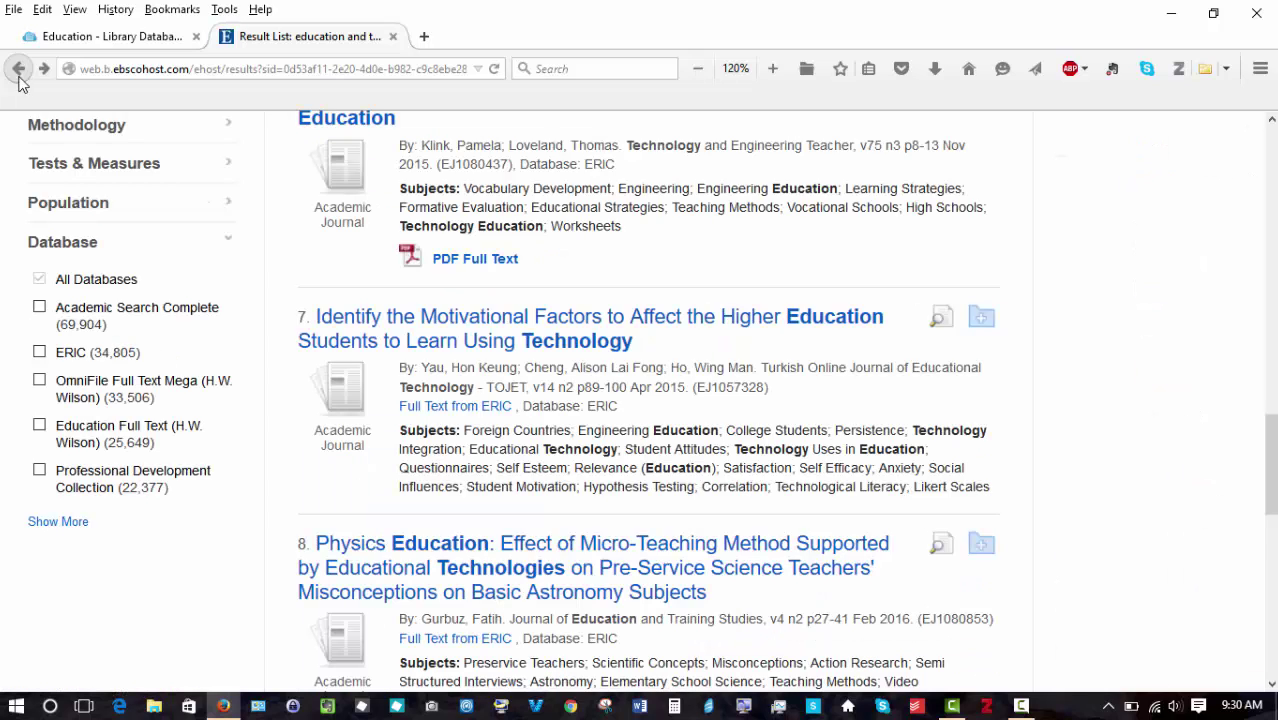
{"action": "scroll", "coordinate": [1265, 428], "scroll_direction": "up", "scroll_amount": 3}
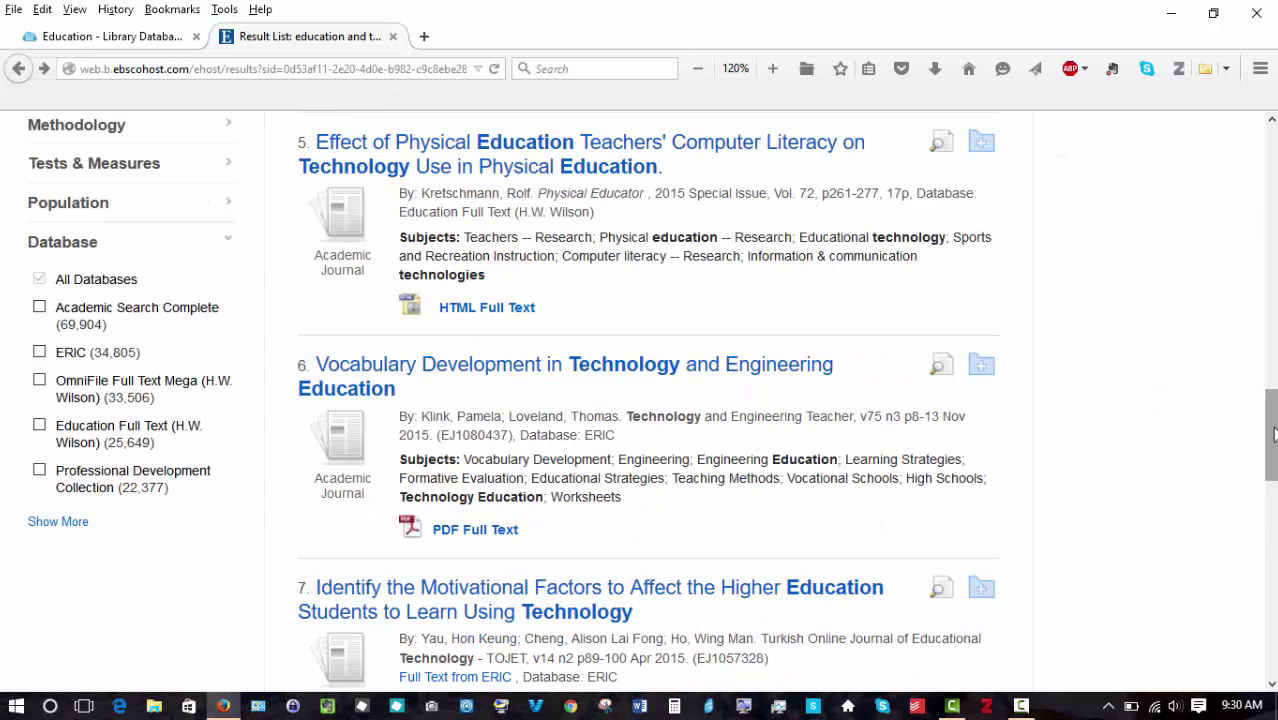
{"action": "scroll", "coordinate": [1272, 452], "scroll_direction": "down", "scroll_amount": 10}
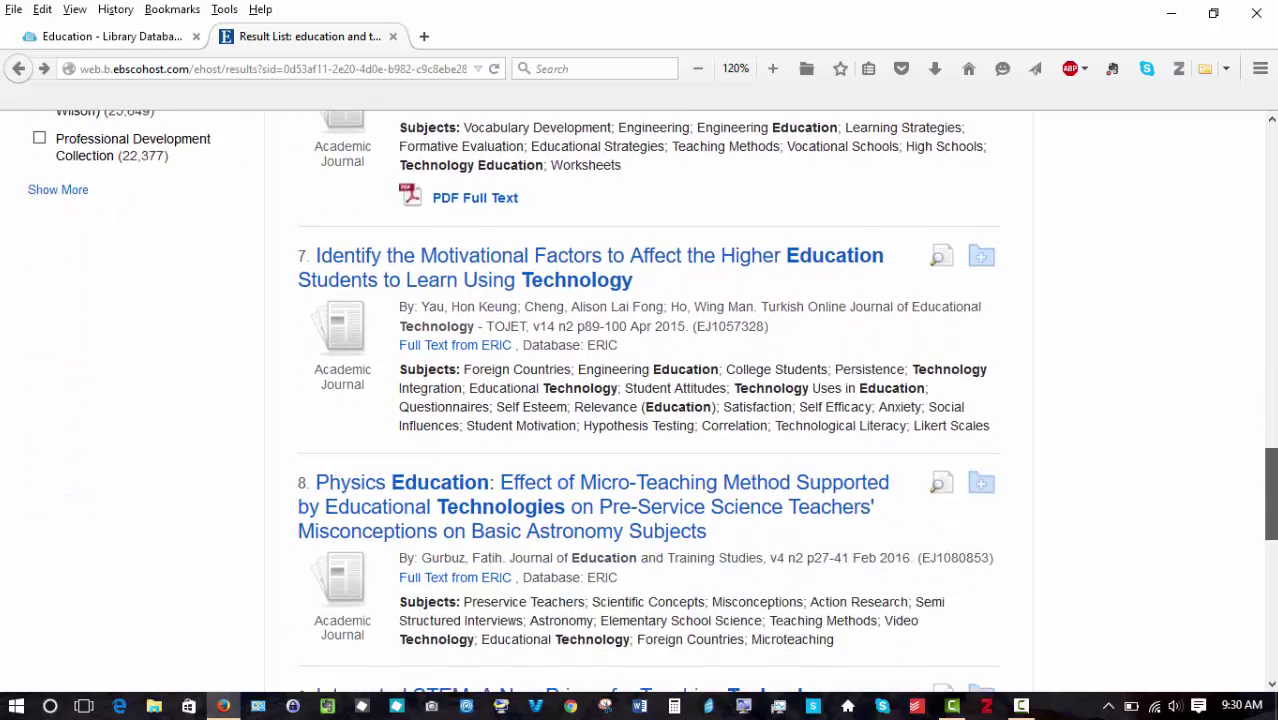
{"action": "scroll", "coordinate": [787, 400], "scroll_direction": "down", "scroll_amount": 3}
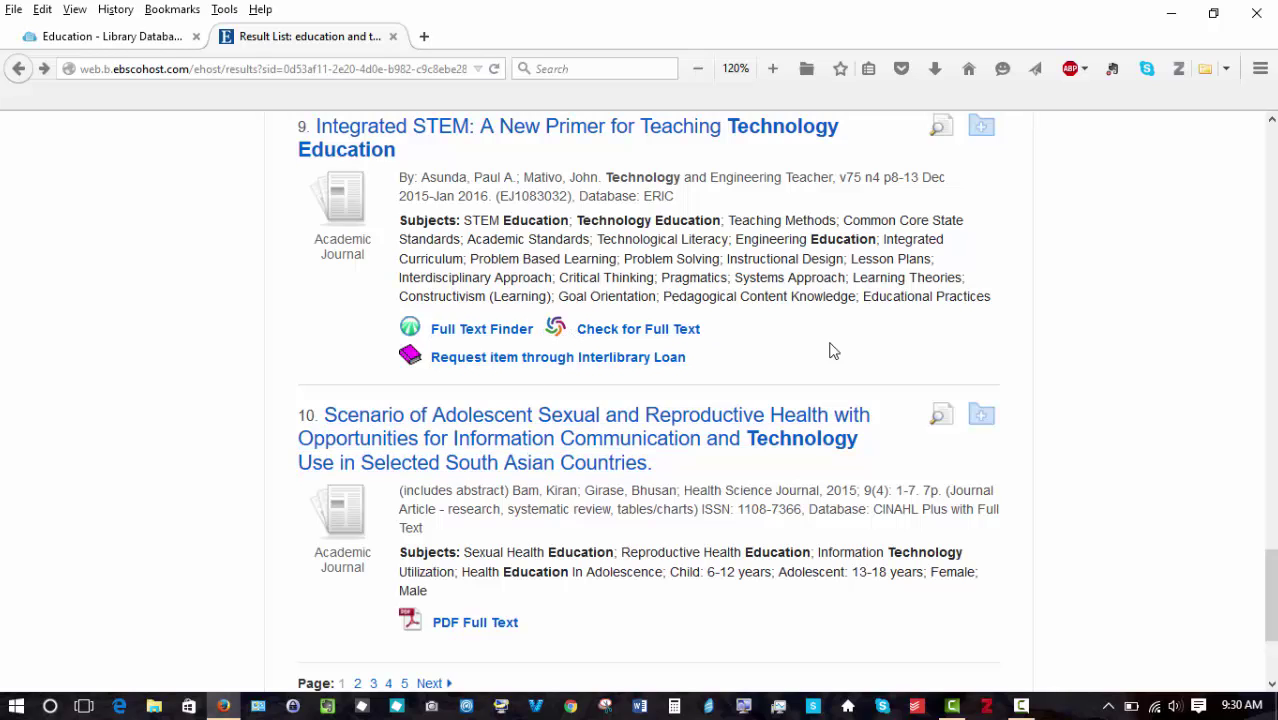
{"action": "left_click", "coordinate": [507, 132]}
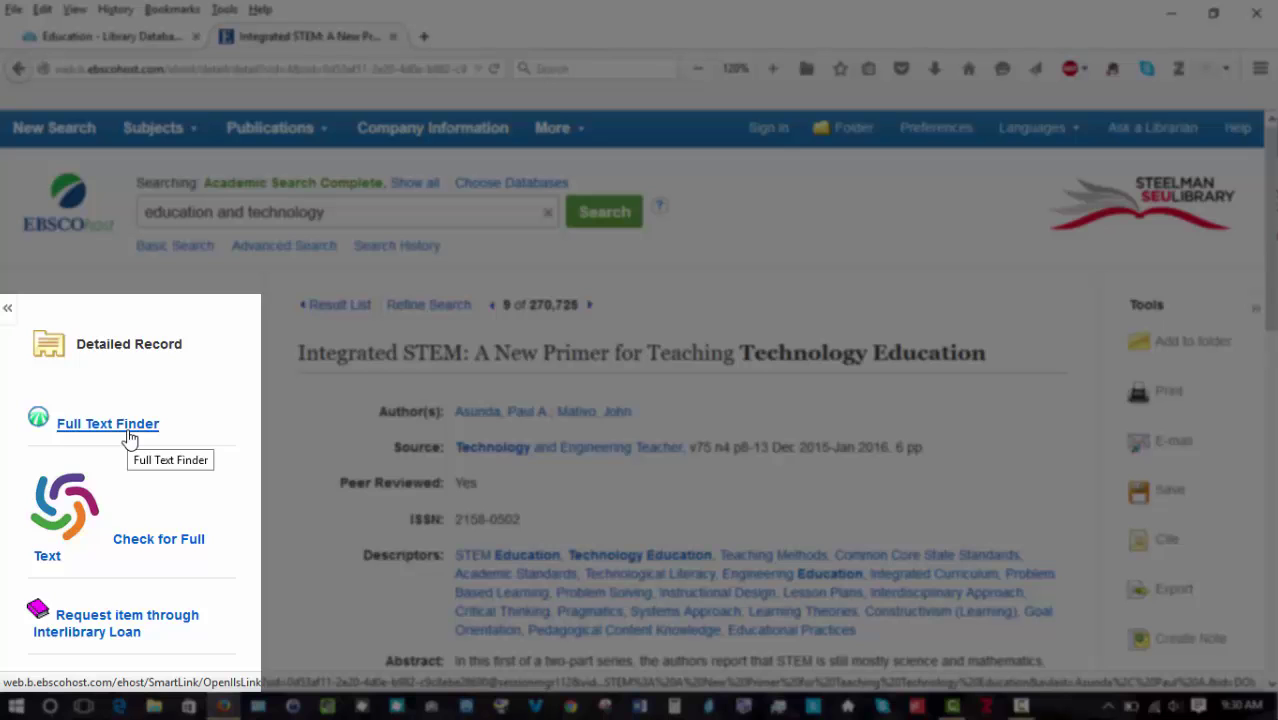
Step: Locate the Integrated STEM article through Full Text Finder, save its full-text record to Zotero, and close the extra pages
{"action": "left_click", "coordinate": [129, 438]}
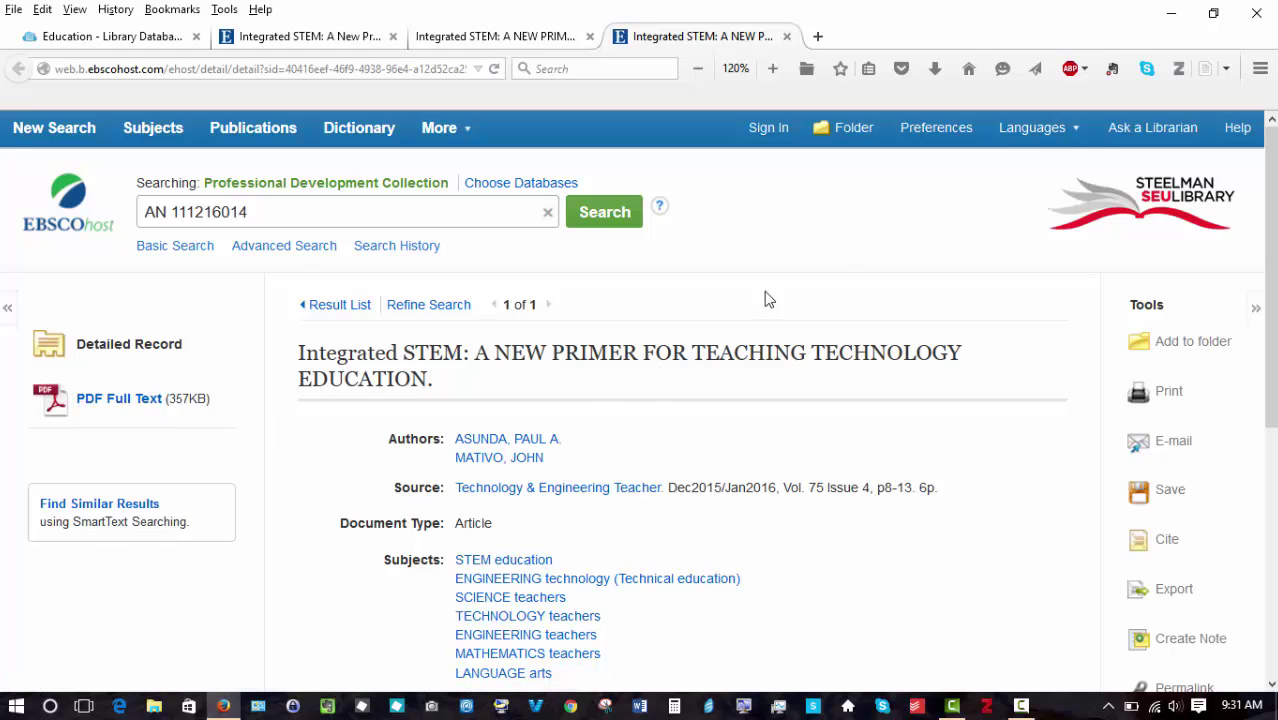
{"action": "left_click", "coordinate": [1206, 70]}
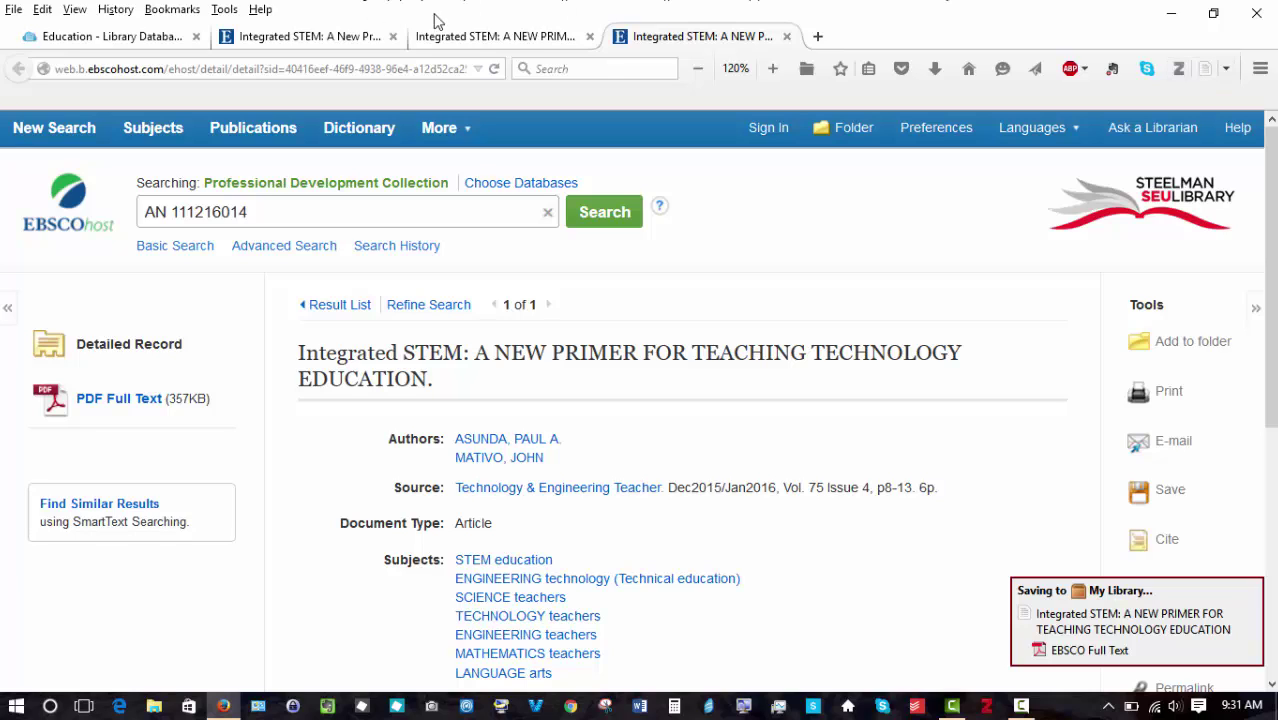
{"action": "left_click", "coordinate": [787, 37]}
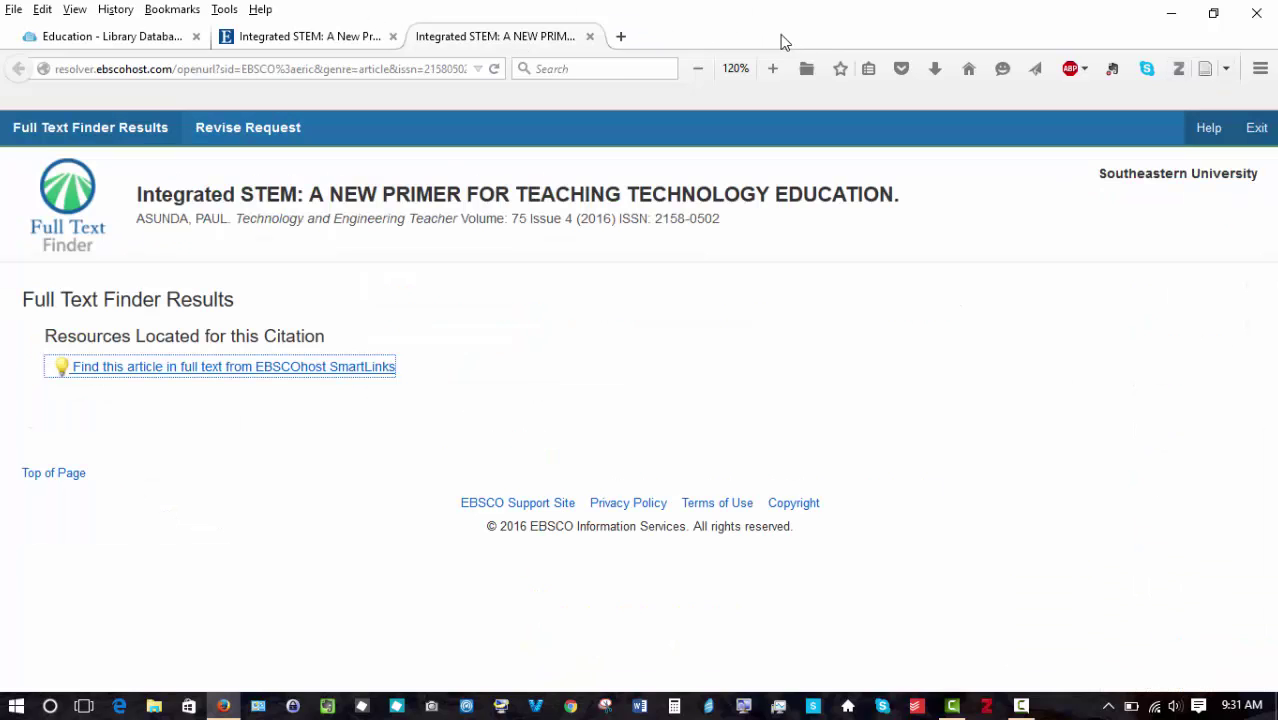
{"action": "left_click", "coordinate": [591, 37]}
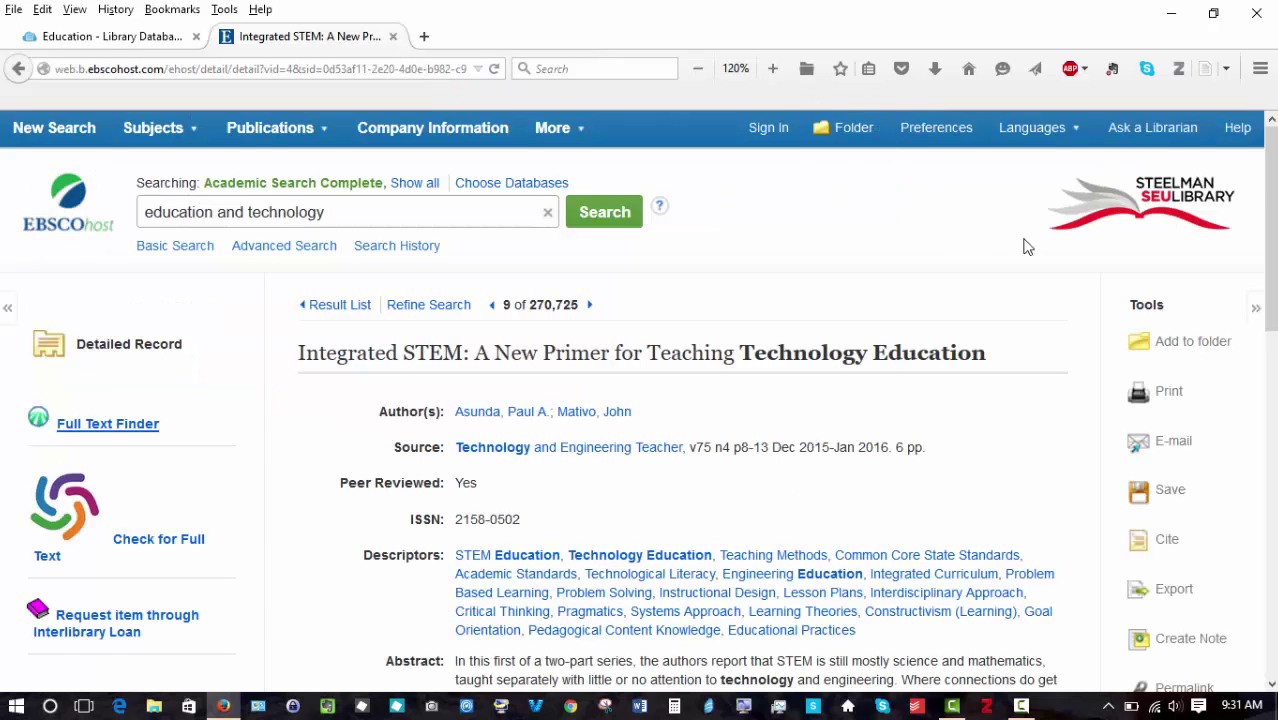
Step: Try the Check for Full Text link for the Integrated STEM article, review the request form, and close that page
{"action": "left_click_drag", "start_coordinate": [1270, 222], "coordinate": [1270, 316]}
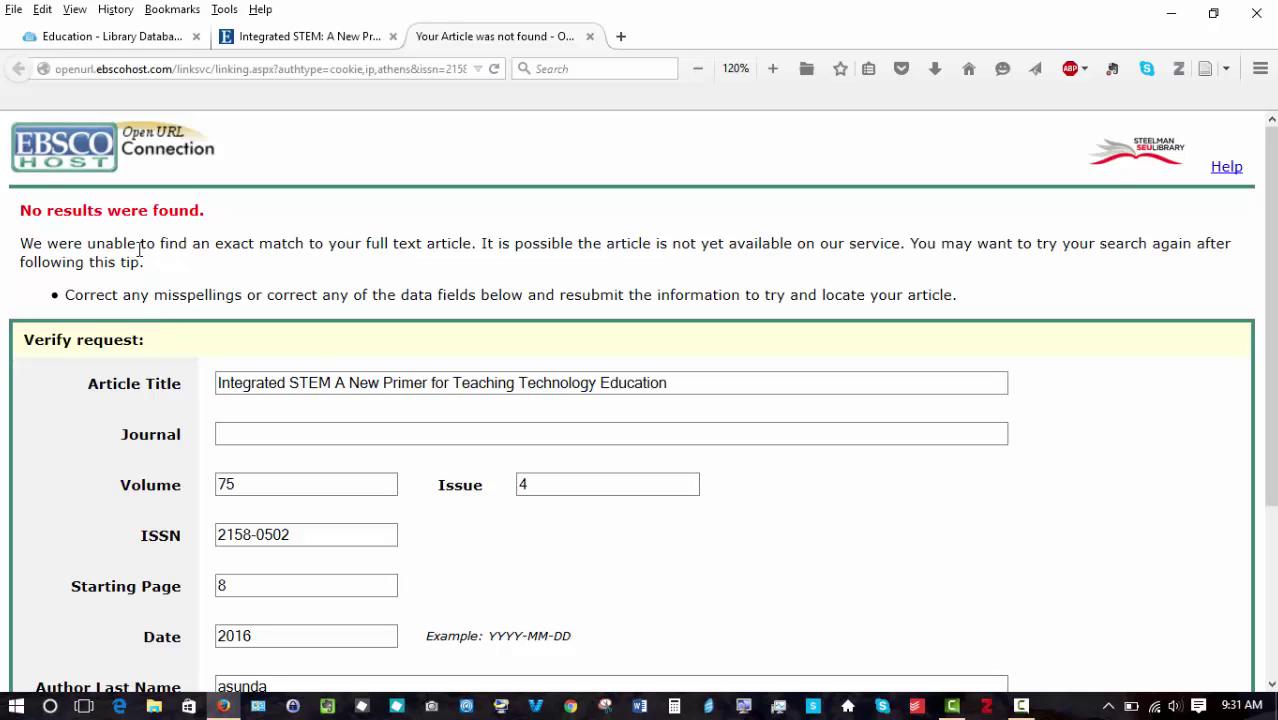
{"action": "left_click", "coordinate": [589, 36]}
{"action": "left_click_drag", "start_coordinate": [1274, 205], "coordinate": [1274, 377]}
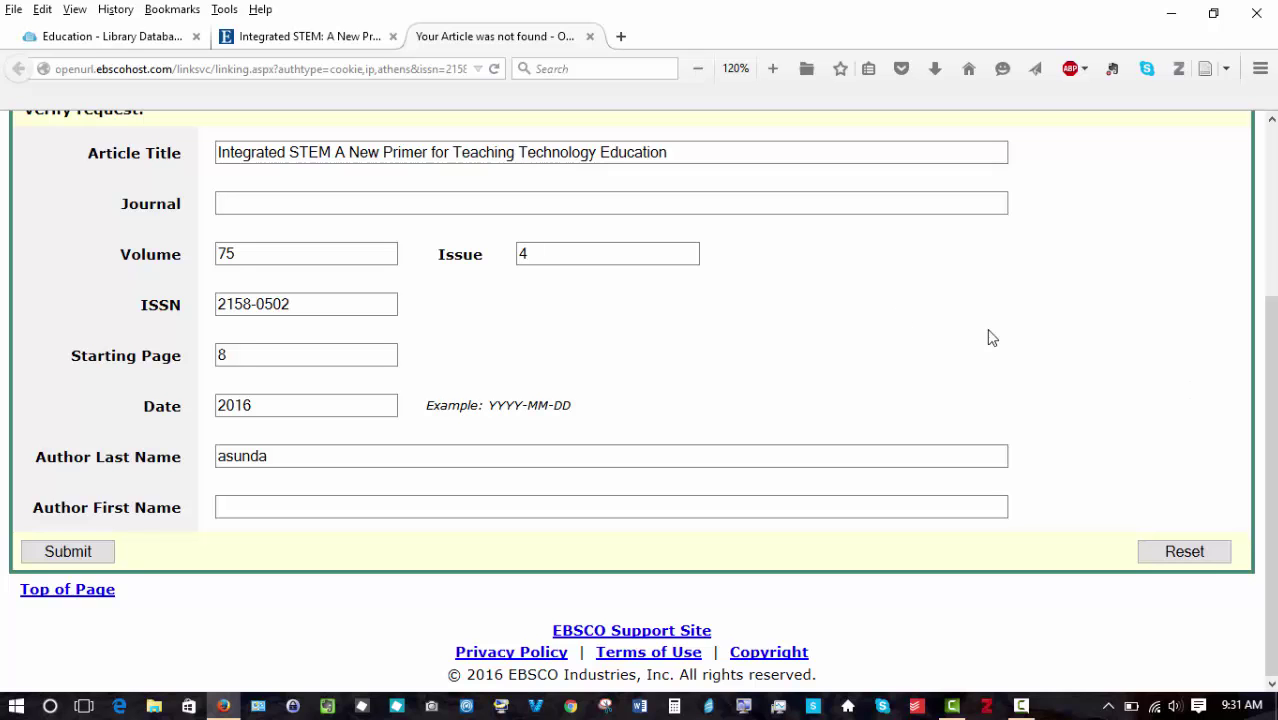
{"action": "left_click", "coordinate": [590, 37]}
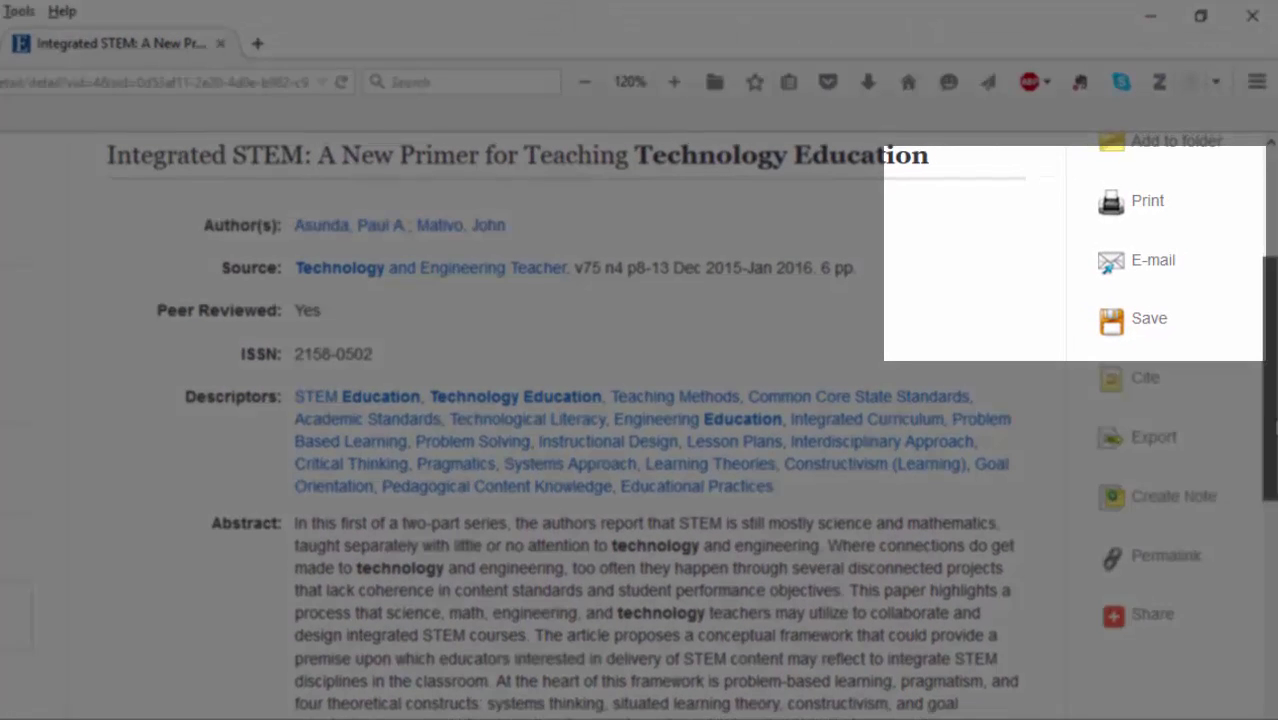
Step: Start an e-mail of the Integrated STEM record and enter the library's circulation e-mail address as the recipient
{"action": "left_click_drag", "start_coordinate": [1274, 430], "coordinate": [1272, 394]}
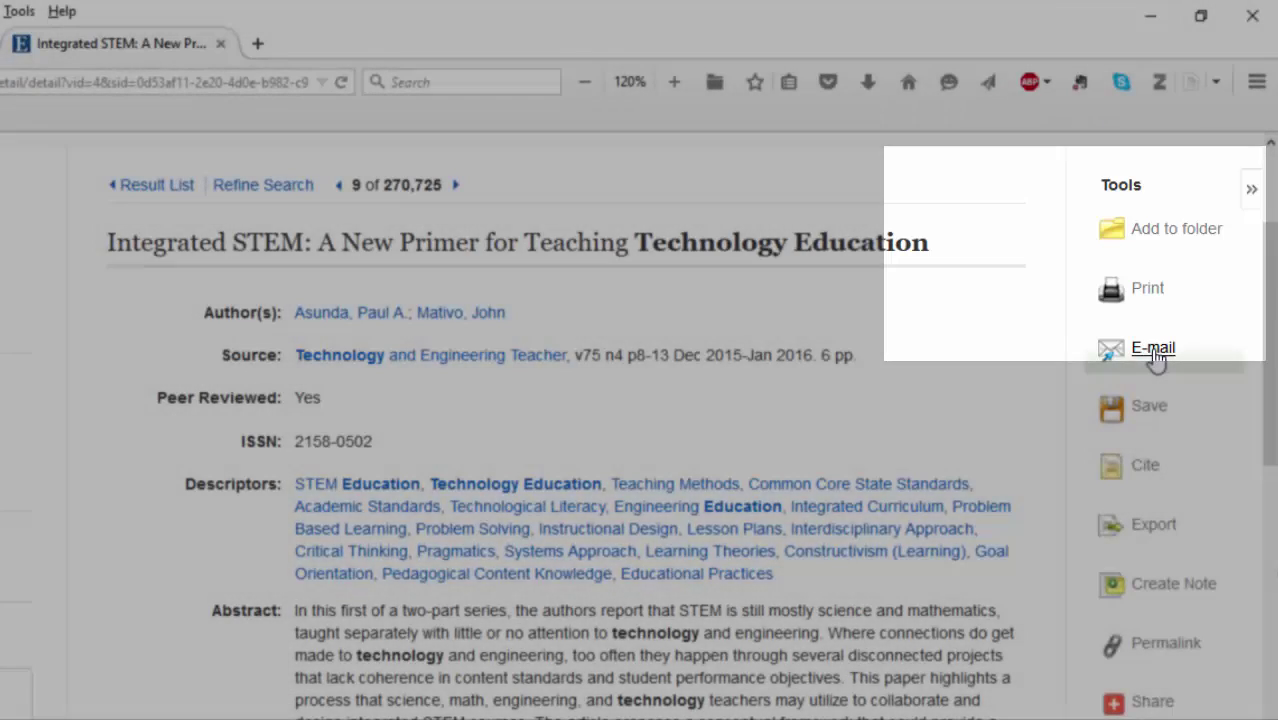
{"action": "left_click", "coordinate": [1153, 350]}
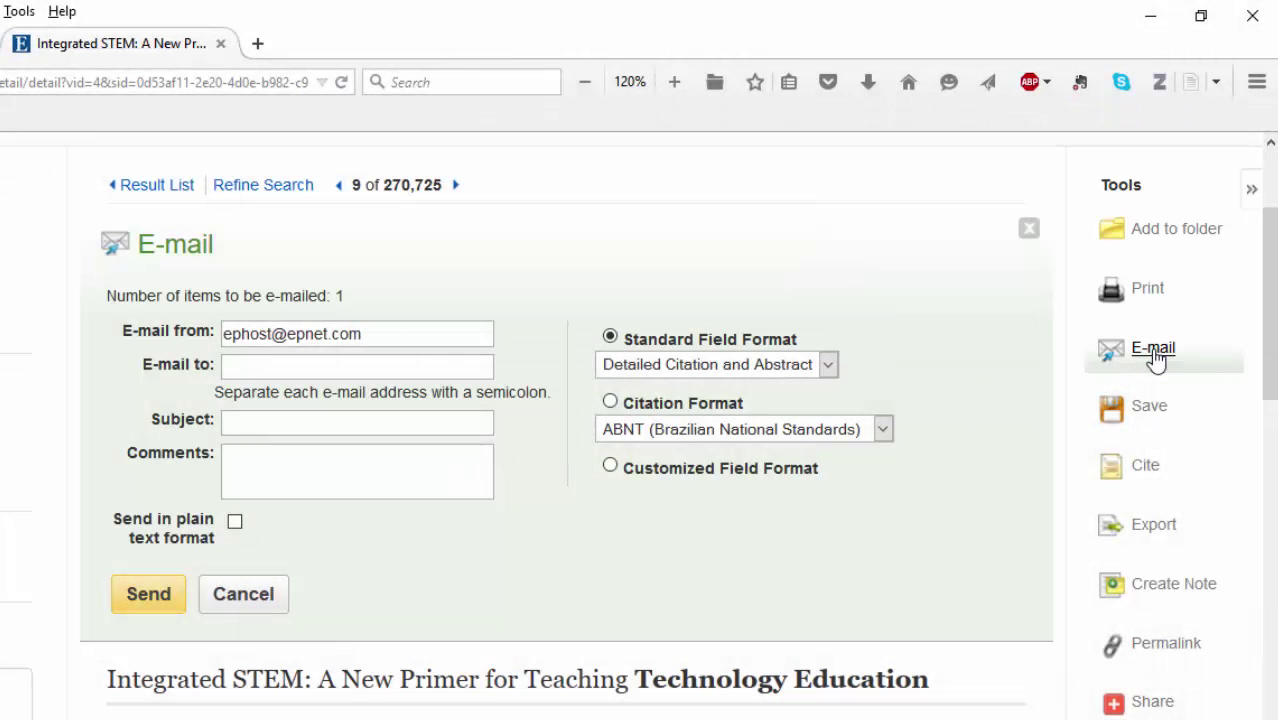
{"action": "left_click", "coordinate": [288, 371]}
{"action": "type", "text": "circ"}
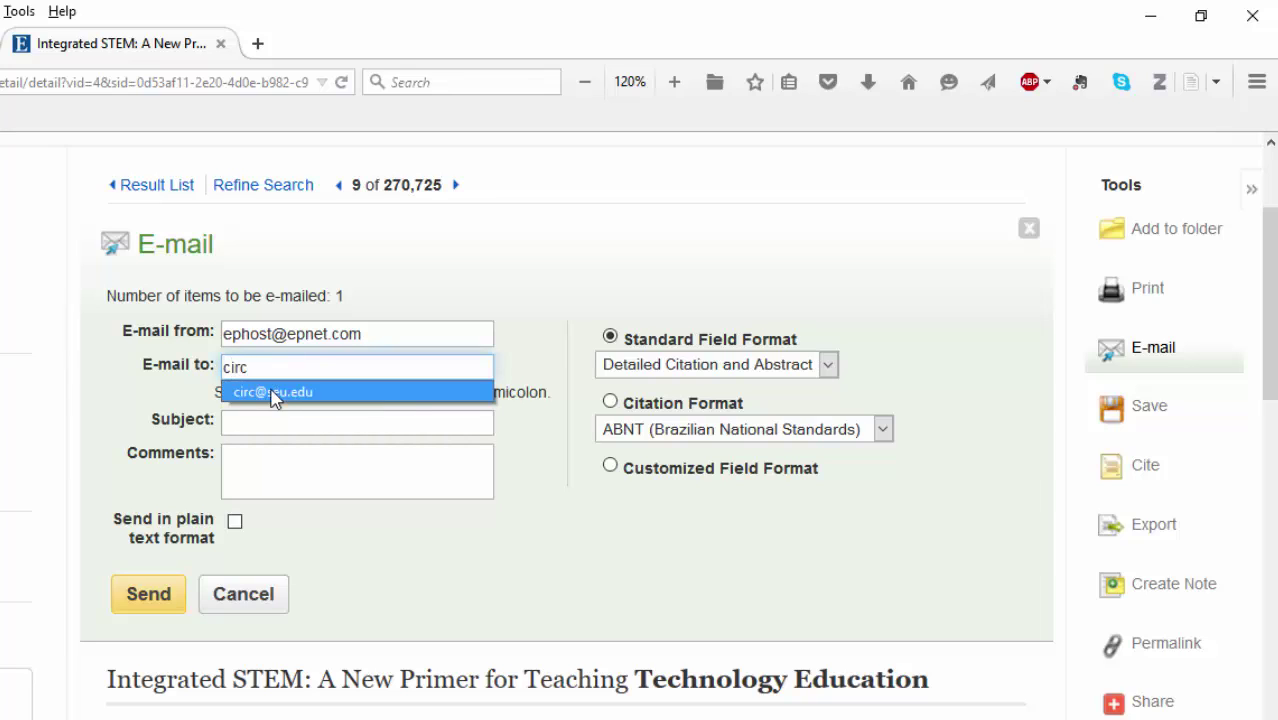
{"action": "left_click", "coordinate": [274, 393]}
Step: Enter the subject "I need this please" and the comment "I am a grad student", and discard the e-mail without sending it
{"action": "left_click", "coordinate": [272, 420]}
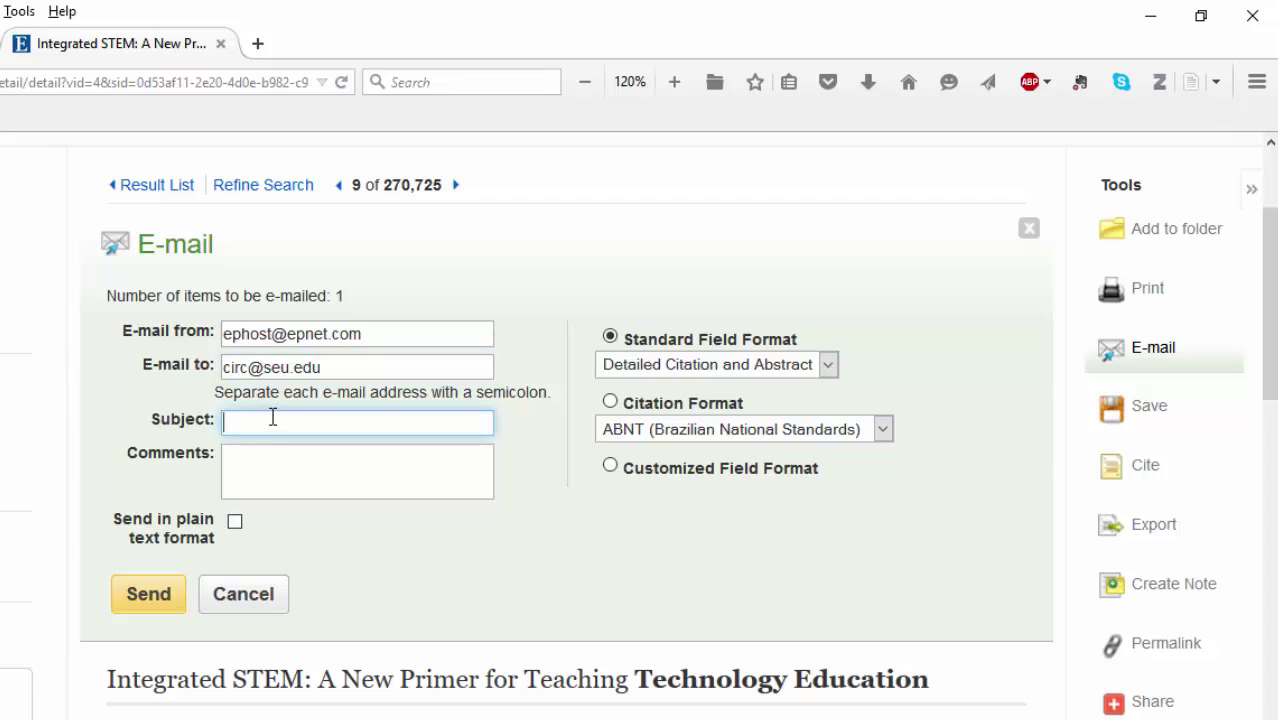
{"action": "type", "text": "I"}
{"action": "key", "text": "Down"}
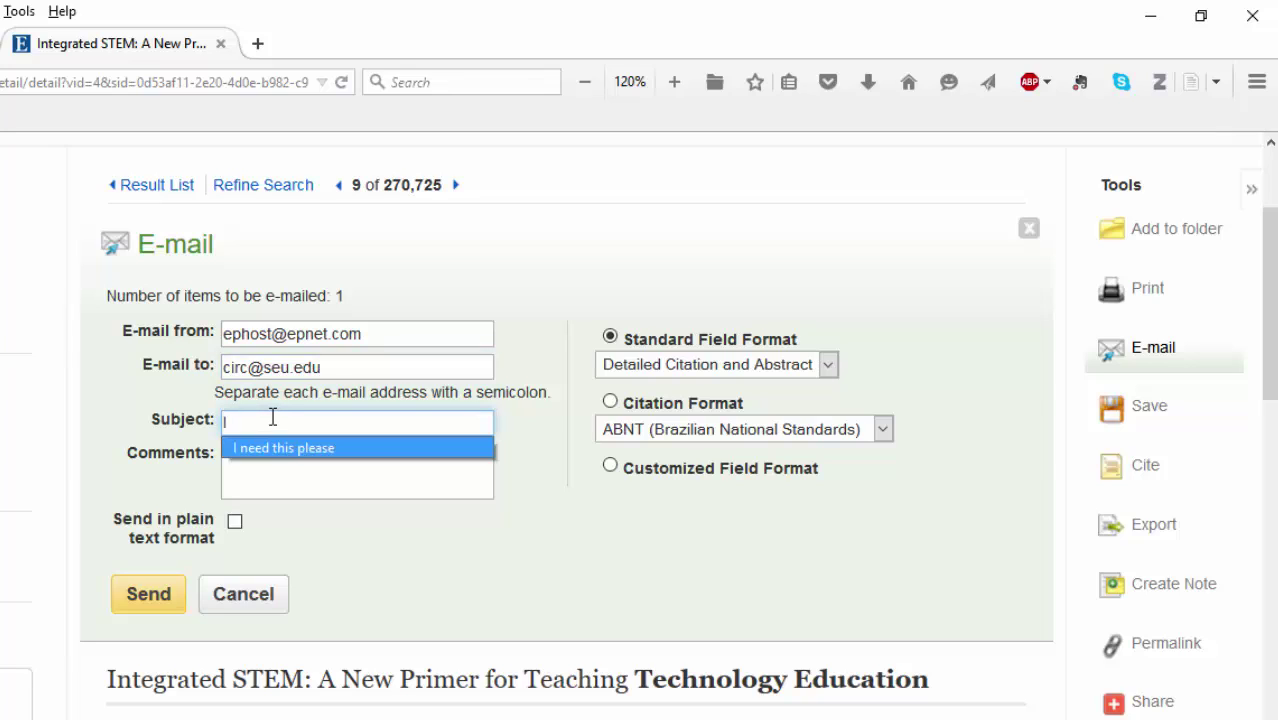
{"action": "key", "text": "Return"}
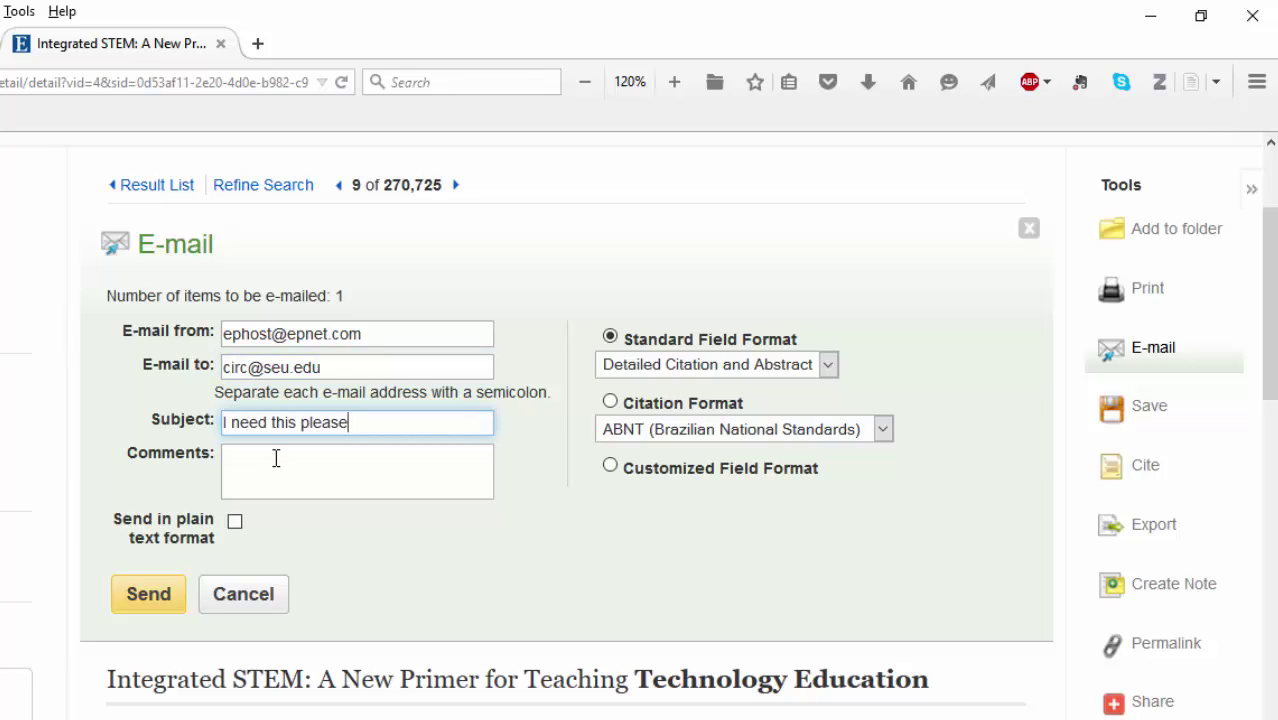
{"action": "left_click", "coordinate": [277, 459]}
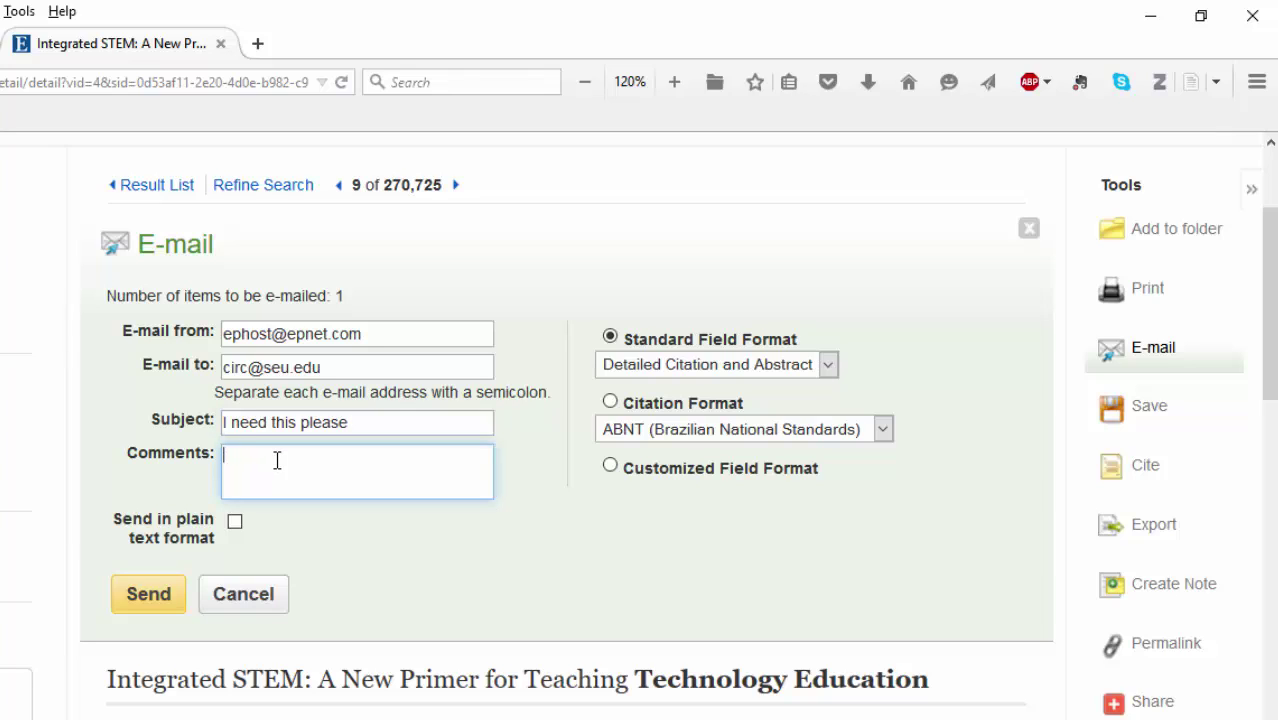
{"action": "type", "text": "I am a grad student"}
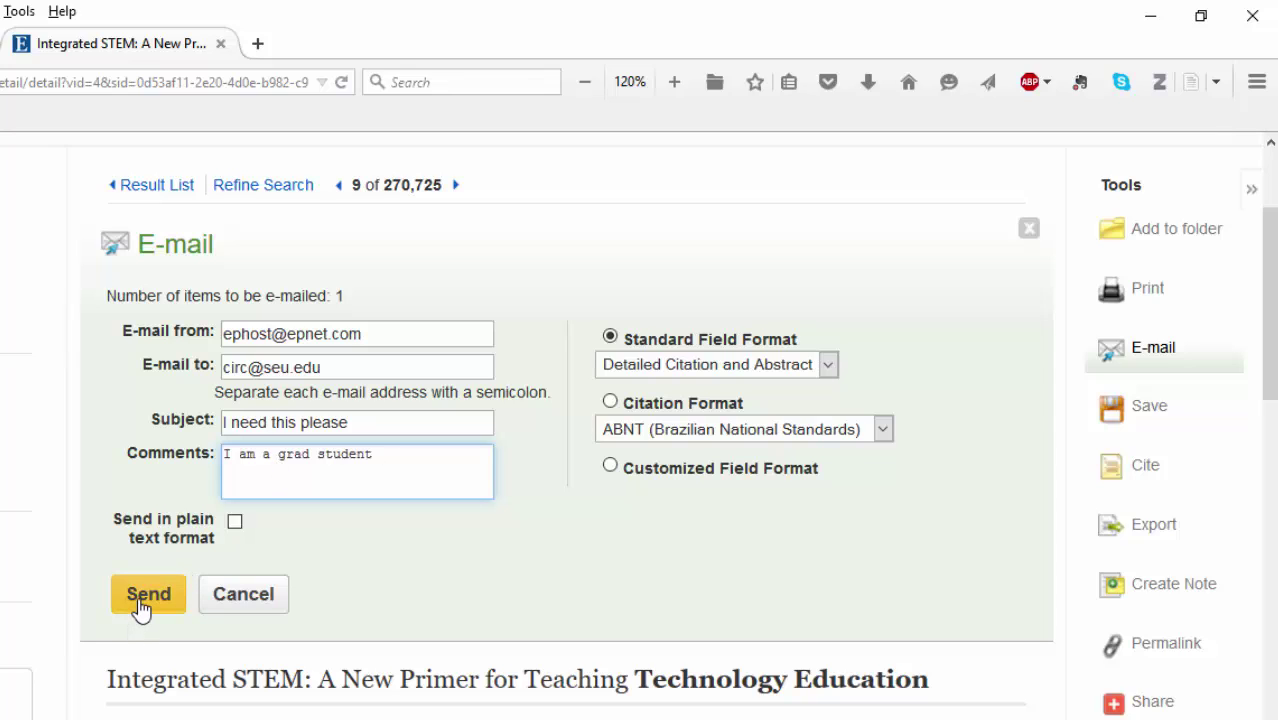
{"action": "left_click", "coordinate": [240, 596]}
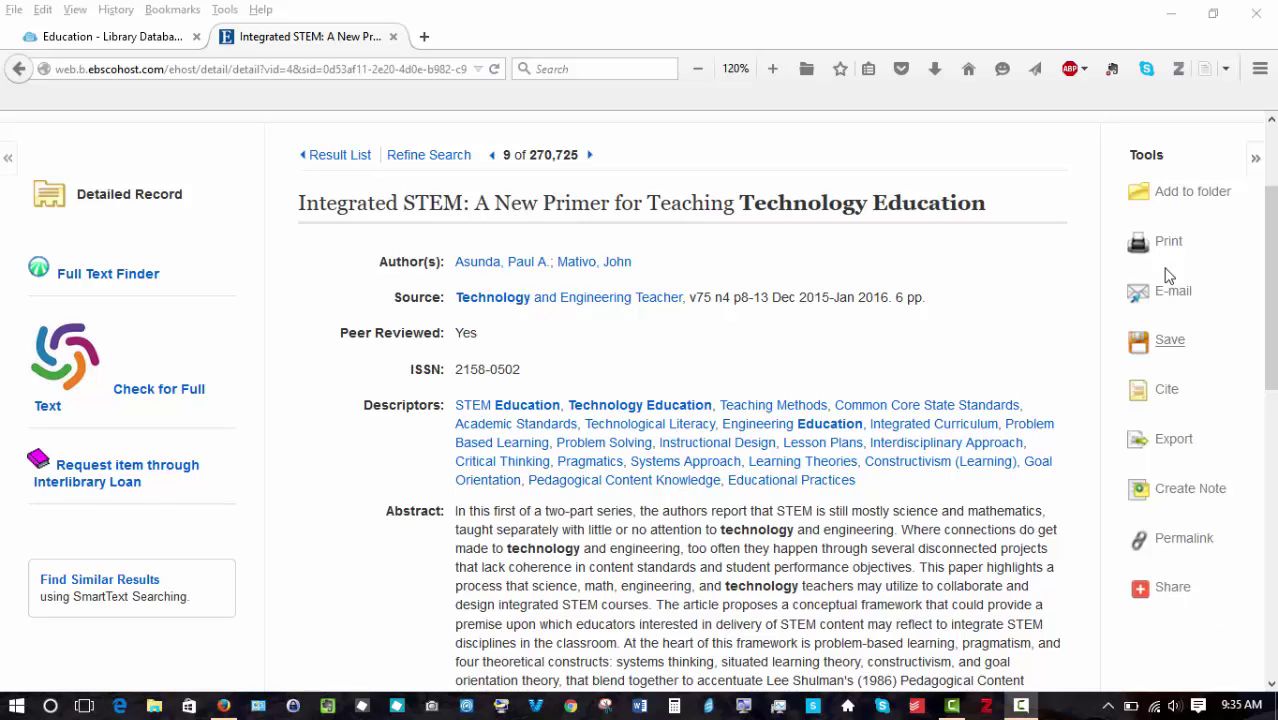
Step: Save the Integrated STEM record from the EBSCOhost page to Zotero and open the library to view the saved entry
{"action": "left_click", "coordinate": [1206, 74]}
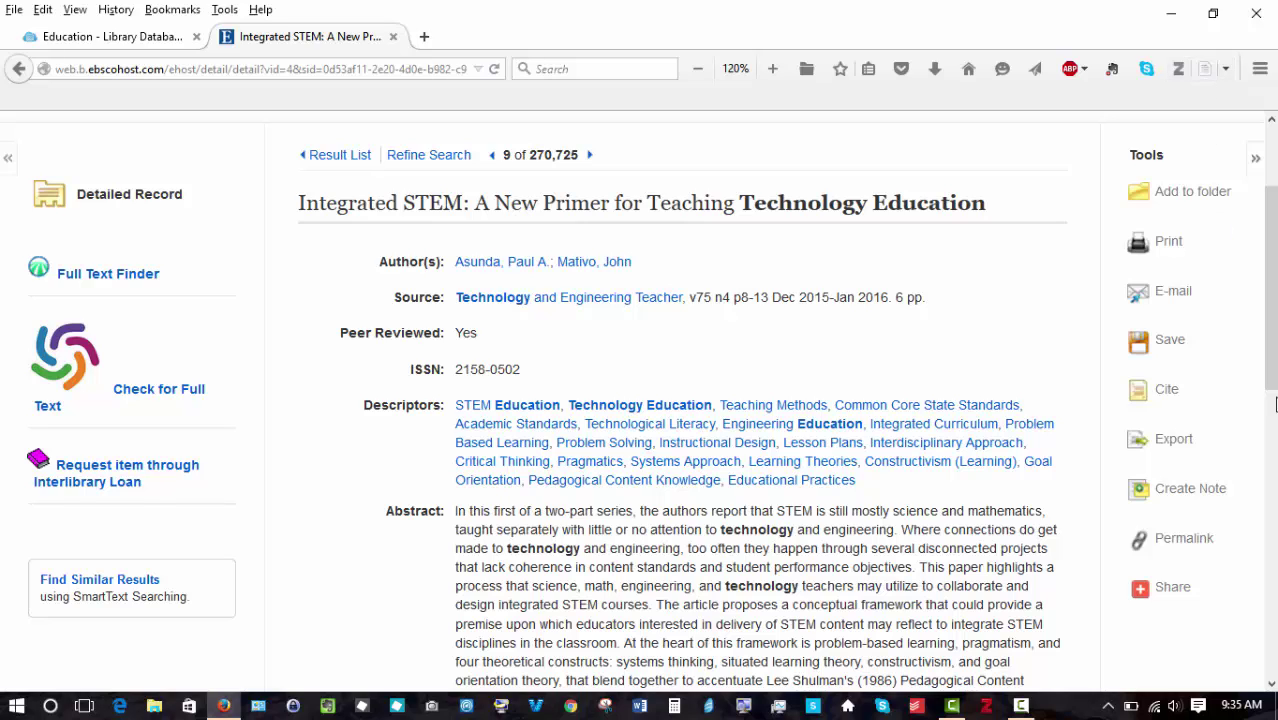
{"action": "left_click", "coordinate": [1168, 13]}
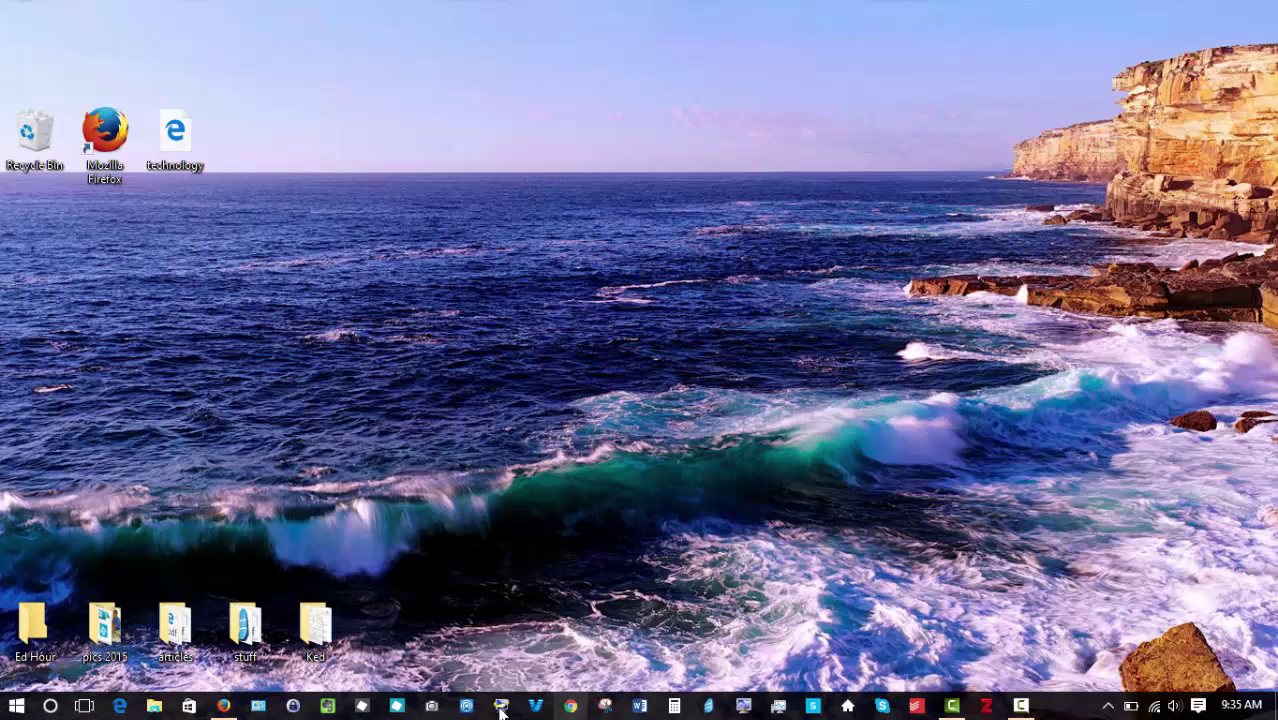
{"action": "left_click", "coordinate": [224, 706]}
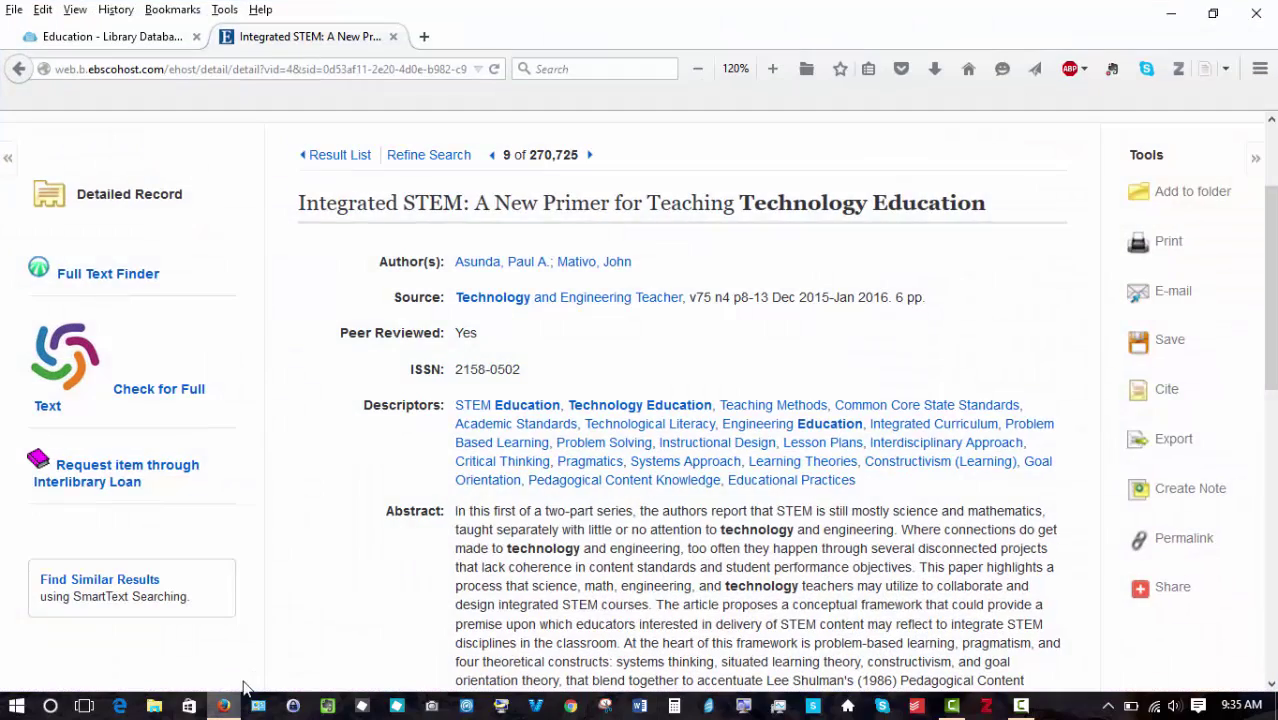
{"action": "left_click", "coordinate": [1178, 68]}
{"action": "left_click", "coordinate": [570, 458]}
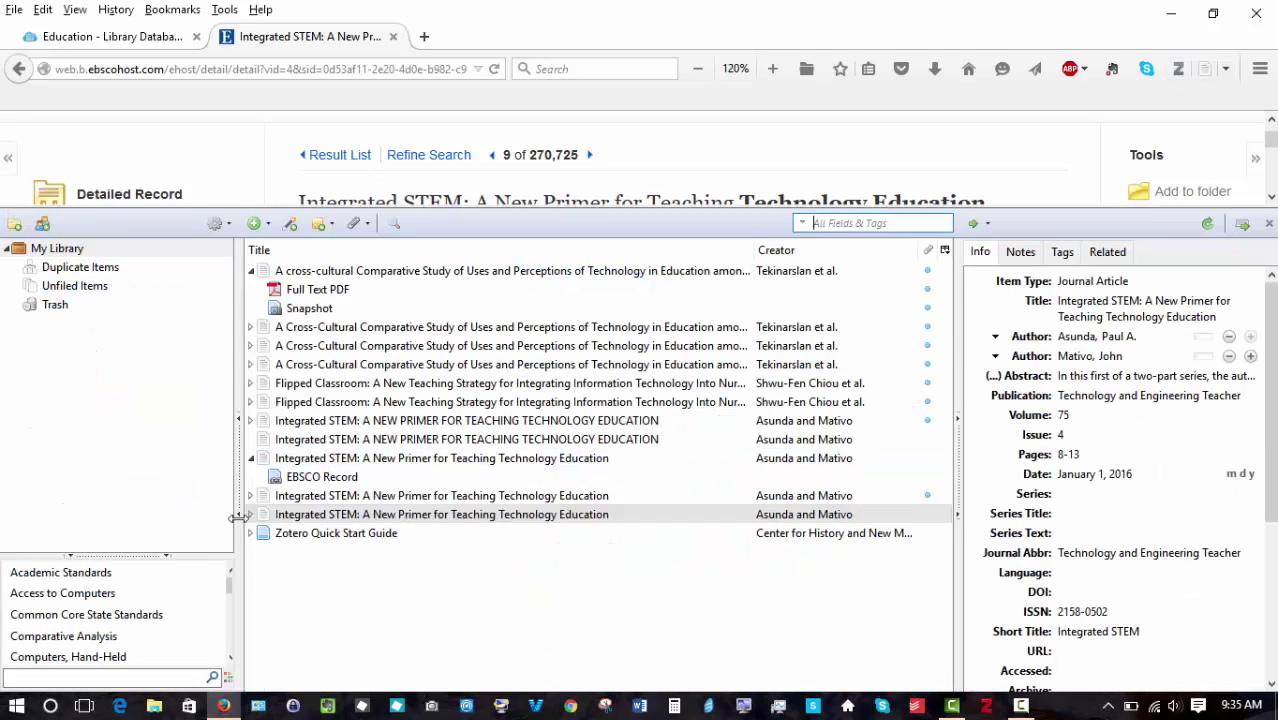
Step: Expand the newly saved Integrated STEM entry in Zotero and attach a stored copy of the technology file from the Desktop
{"action": "left_click", "coordinate": [256, 515]}
{"action": "left_click", "coordinate": [251, 514]}
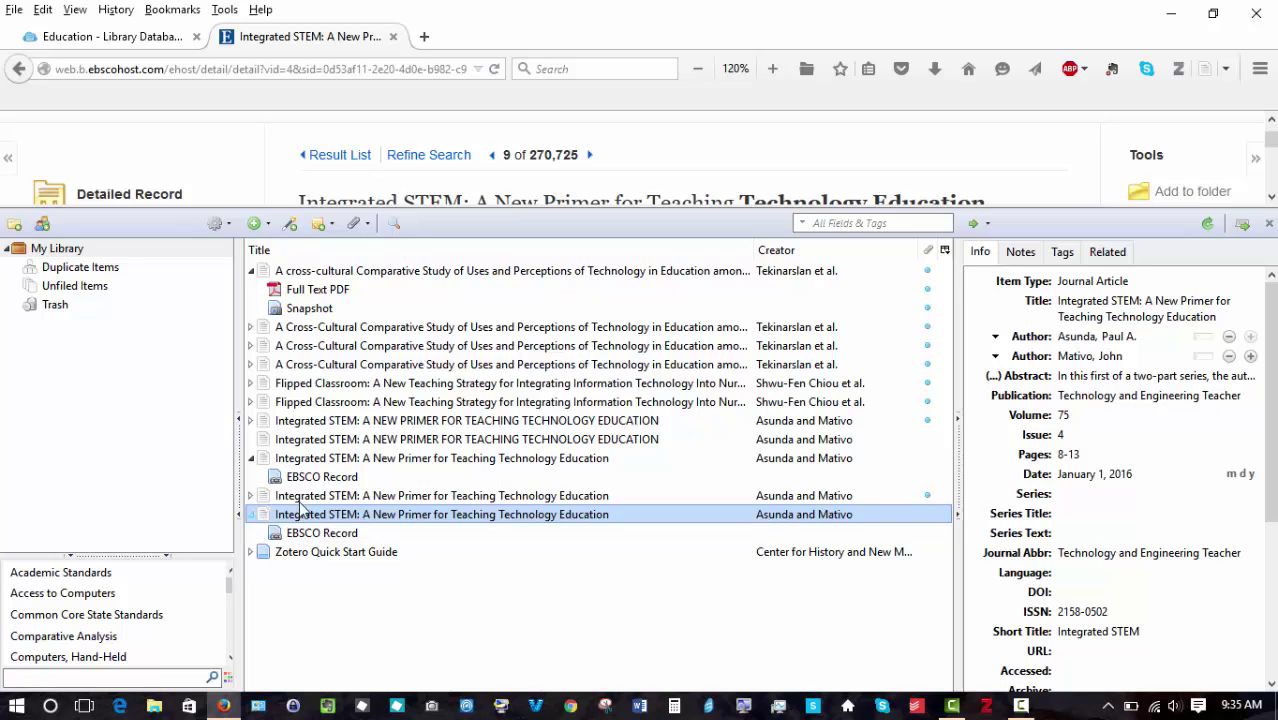
{"action": "left_click", "coordinate": [358, 226]}
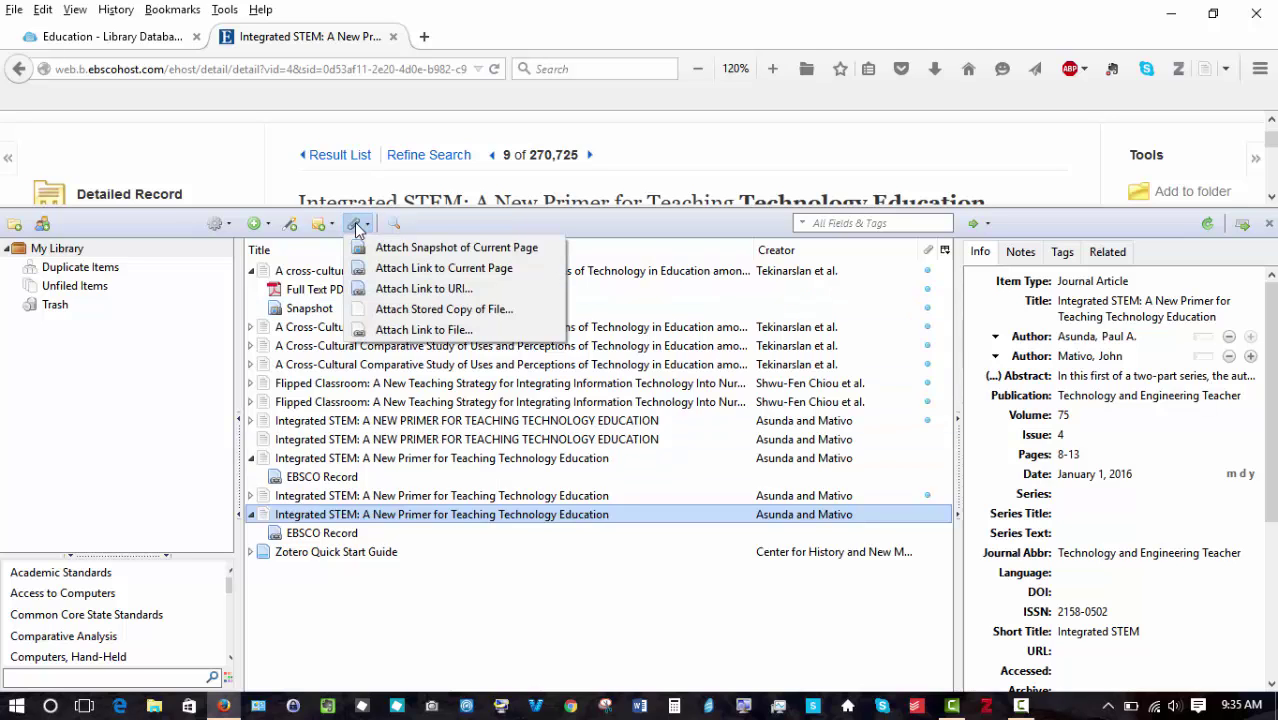
{"action": "left_click", "coordinate": [388, 310]}
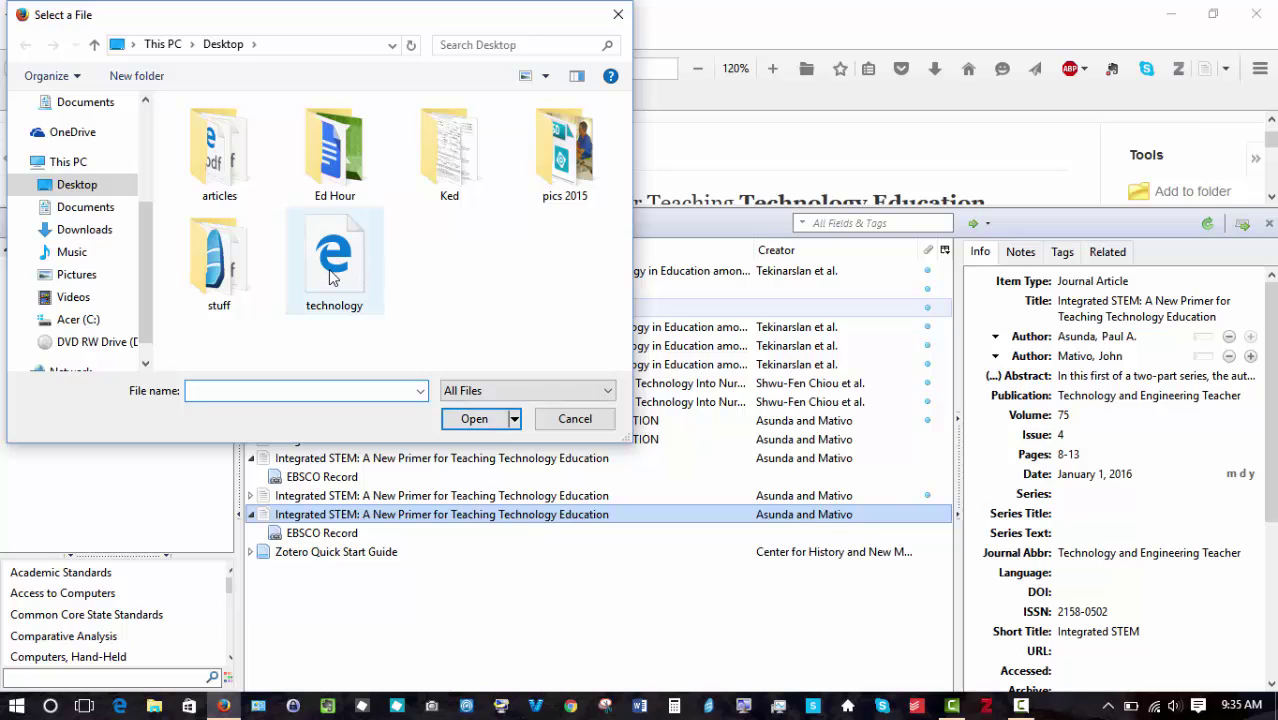
{"action": "left_click", "coordinate": [340, 284]}
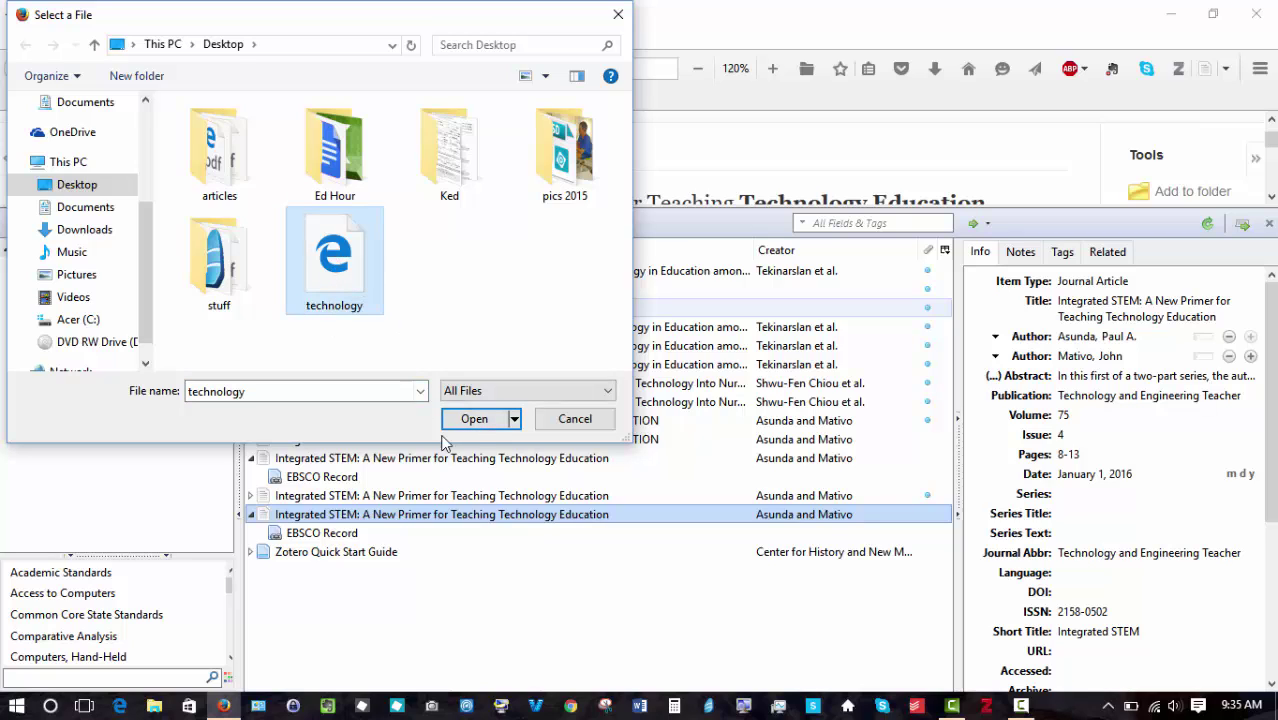
{"action": "left_click", "coordinate": [475, 419]}
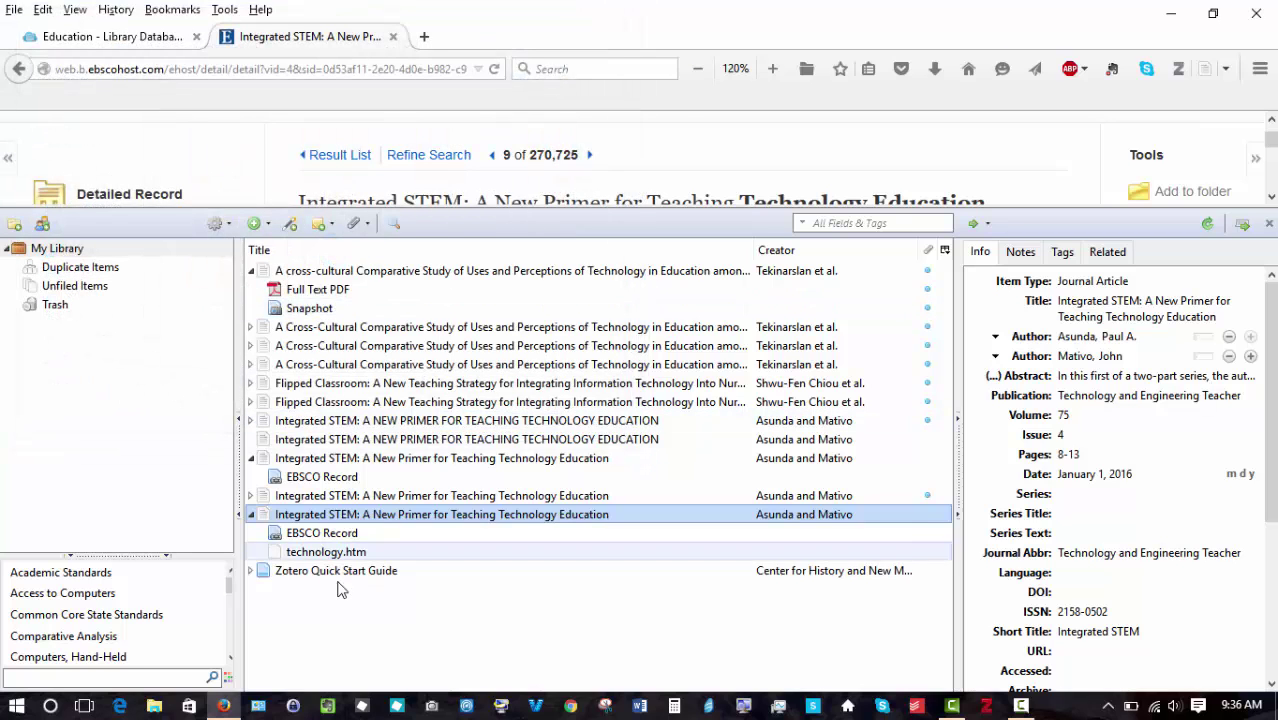
Step: Open the attached technology.htm to check its full text, hide the Zotero library, and close the article page
{"action": "double_click", "coordinate": [315, 556]}
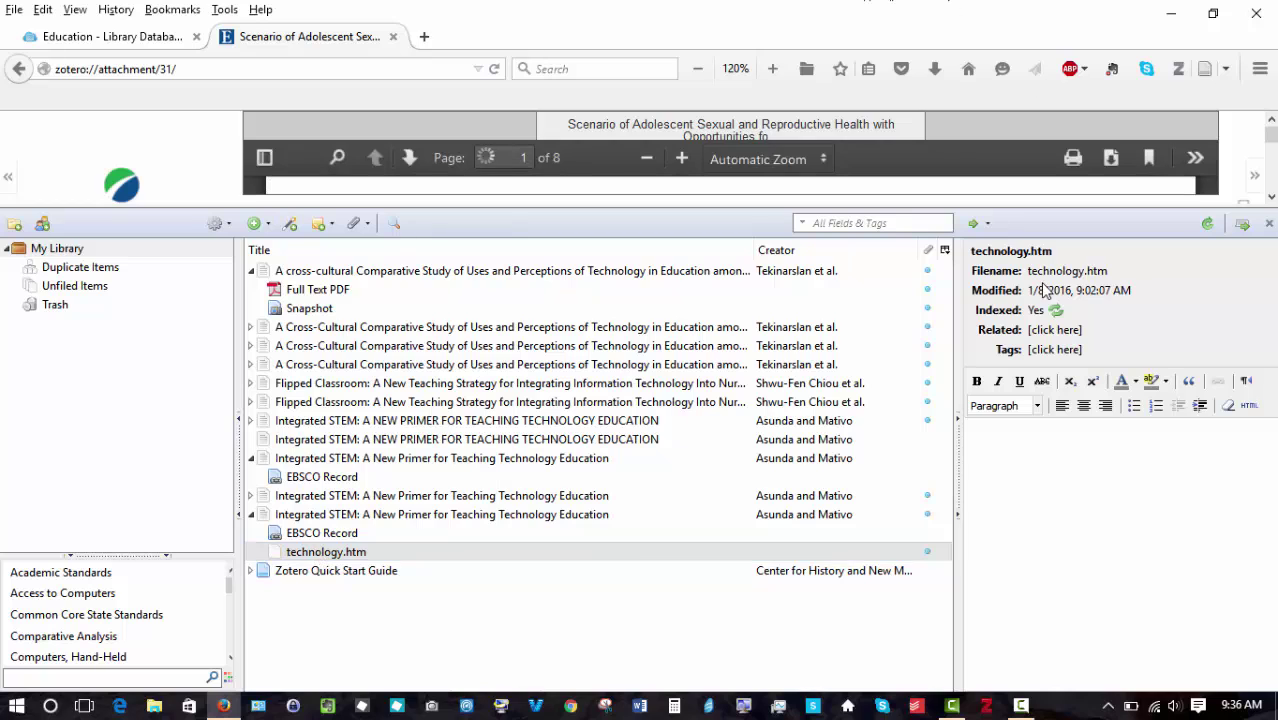
{"action": "left_click", "coordinate": [1268, 224]}
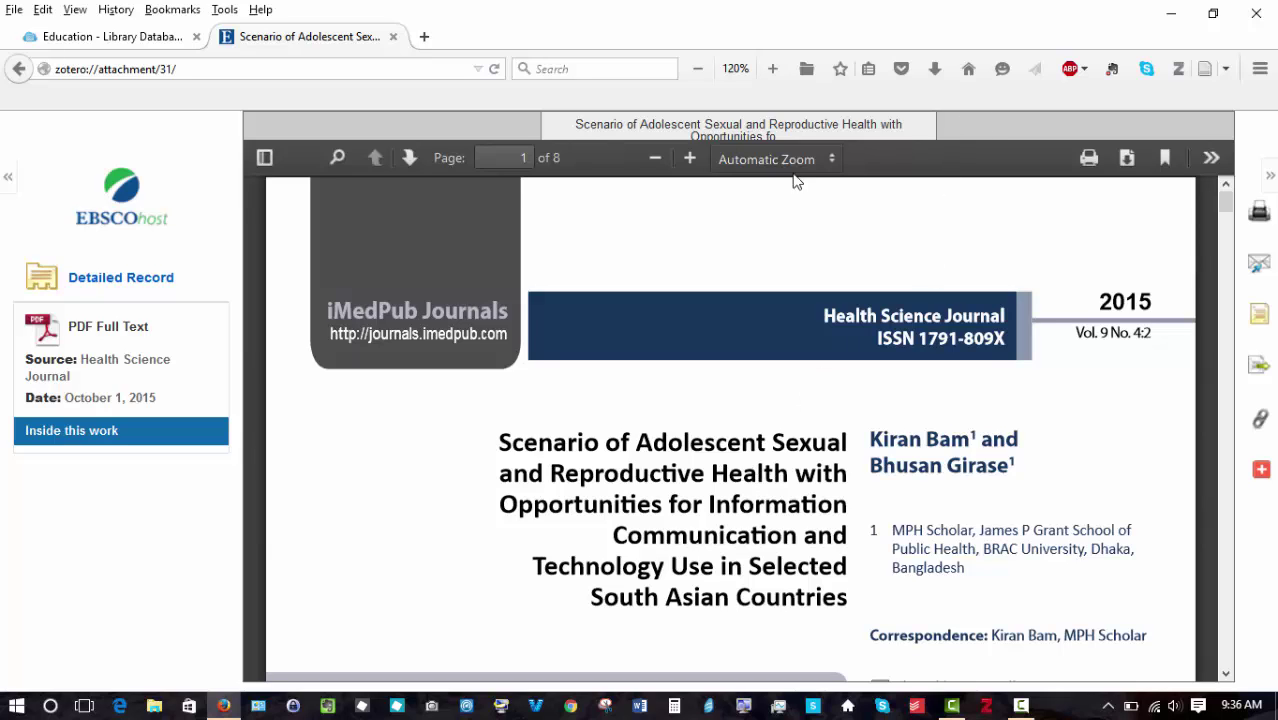
{"action": "left_click", "coordinate": [394, 38]}
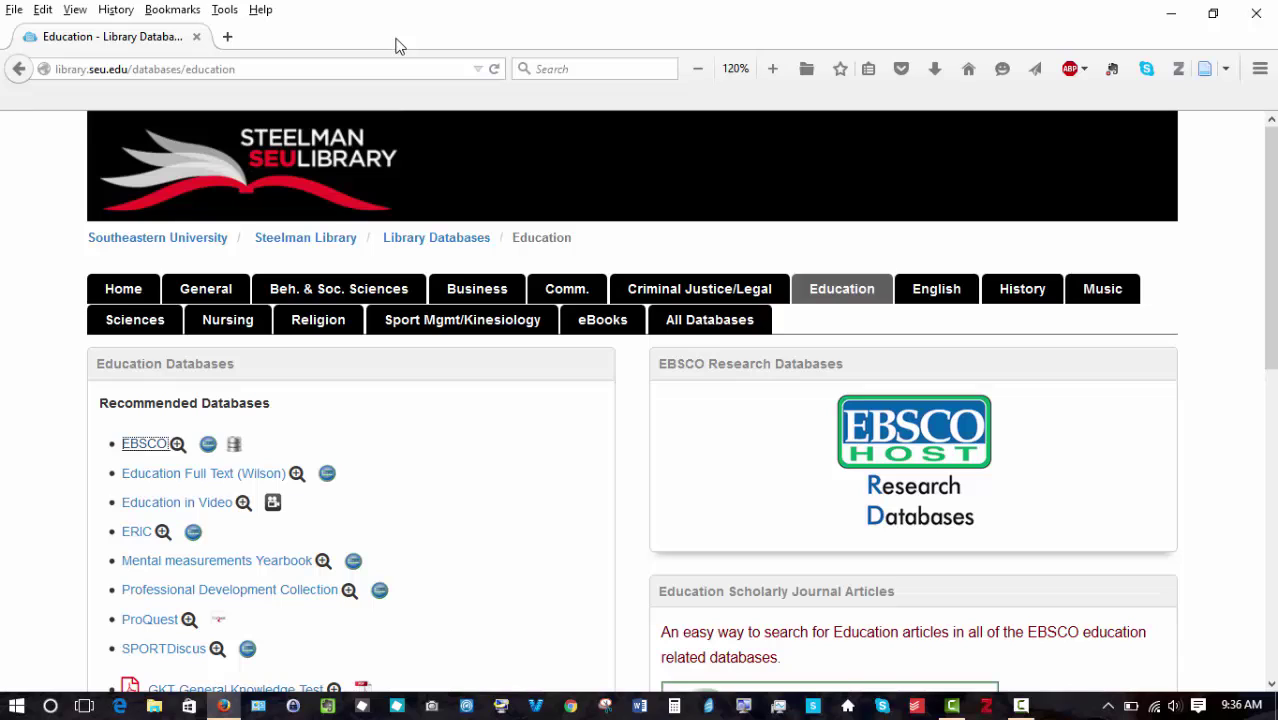